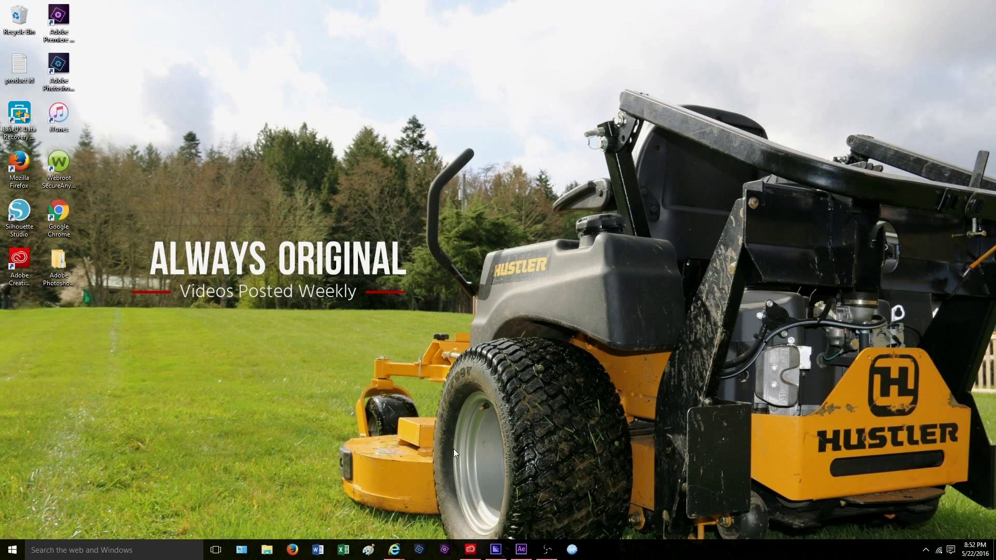
# Step: View the After Effects, Media Encoder and Creative Cloud windows one after another, minimizing each
pyautogui.click(521, 549)
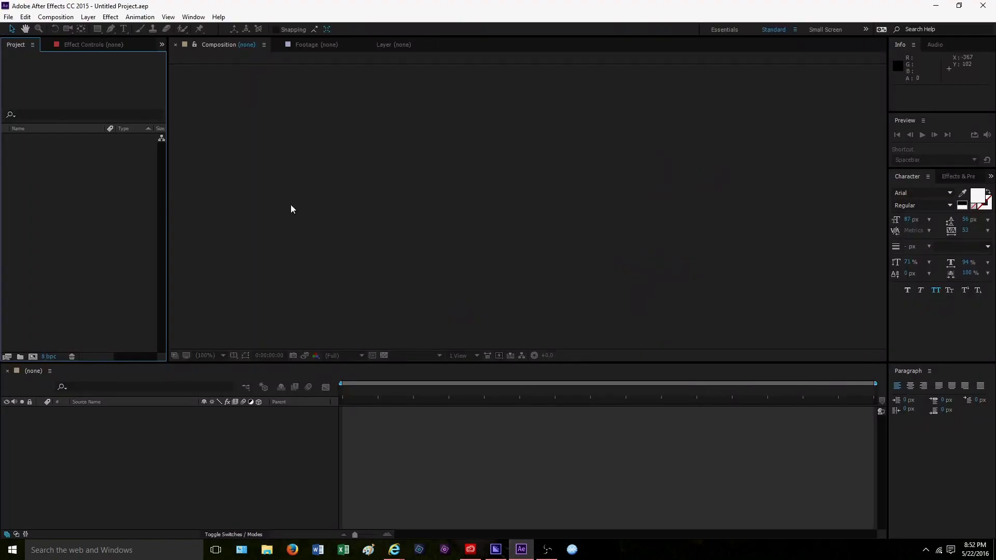
pyautogui.click(935, 5)
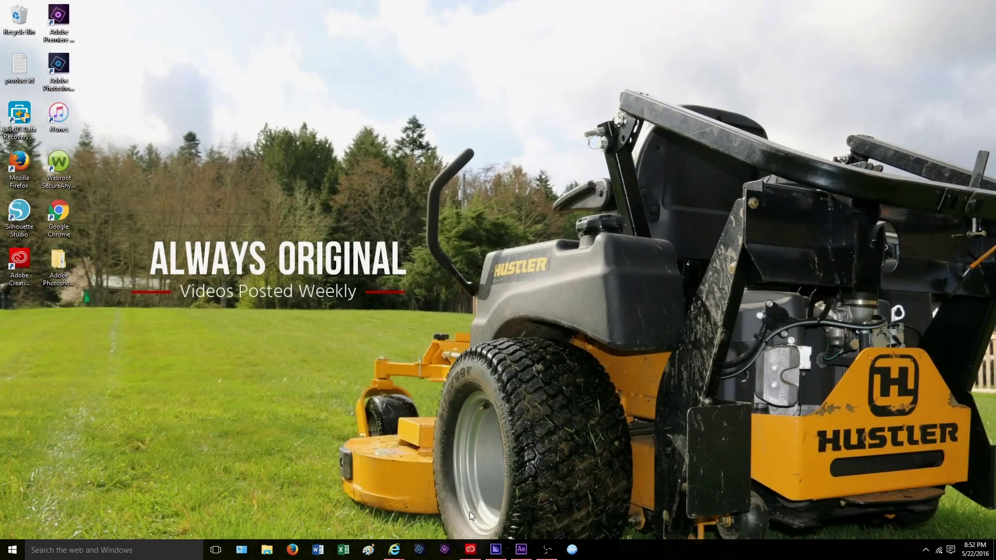
pyautogui.click(496, 549)
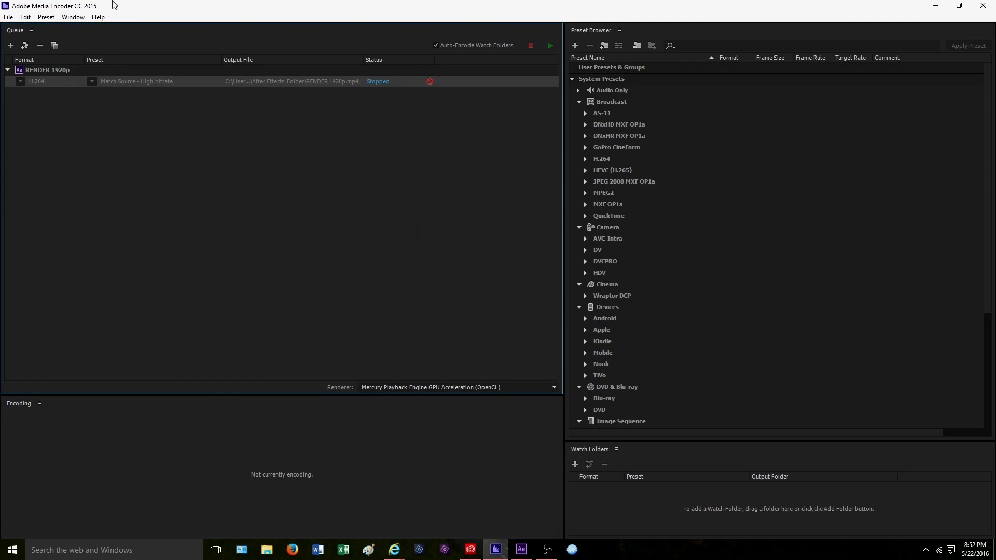
pyautogui.click(936, 7)
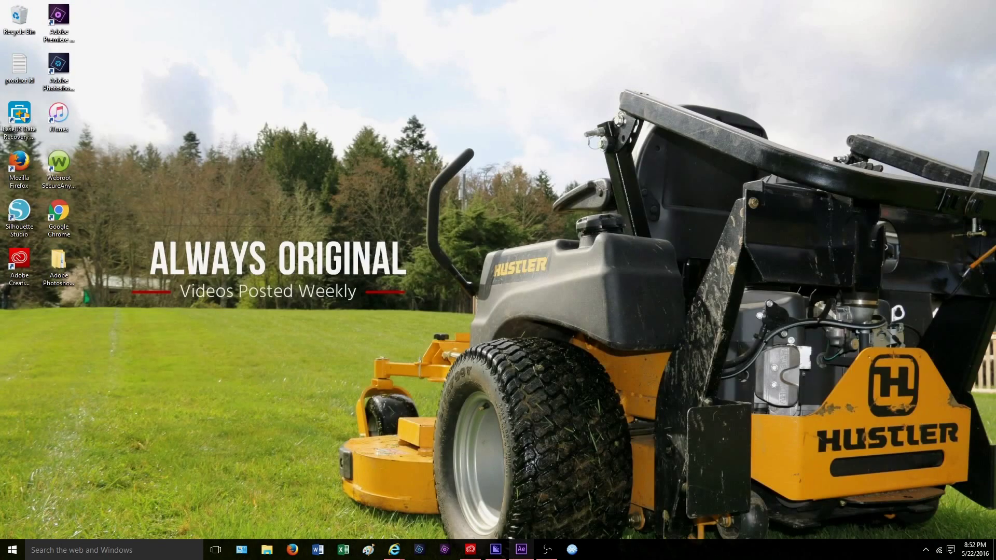
pyautogui.click(470, 549)
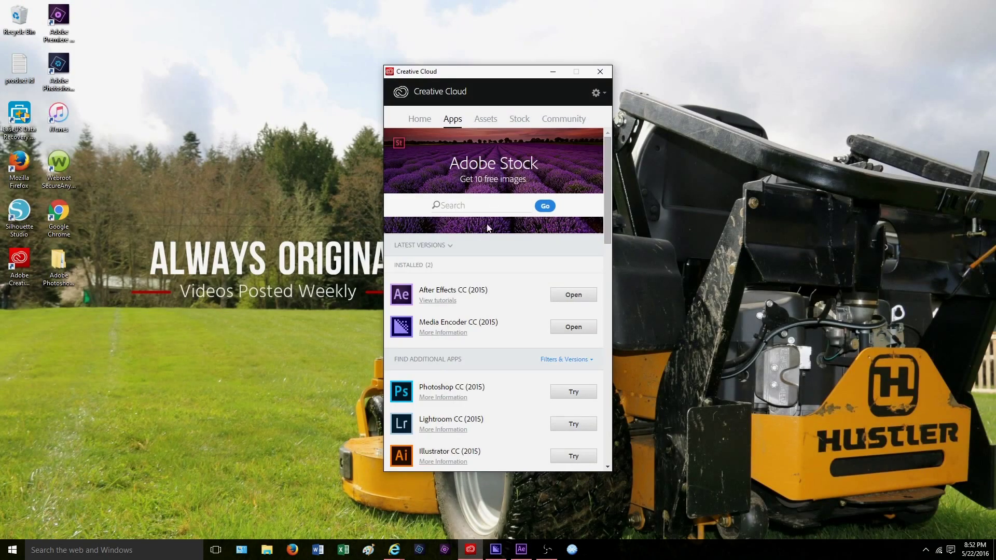
pyautogui.click(551, 71)
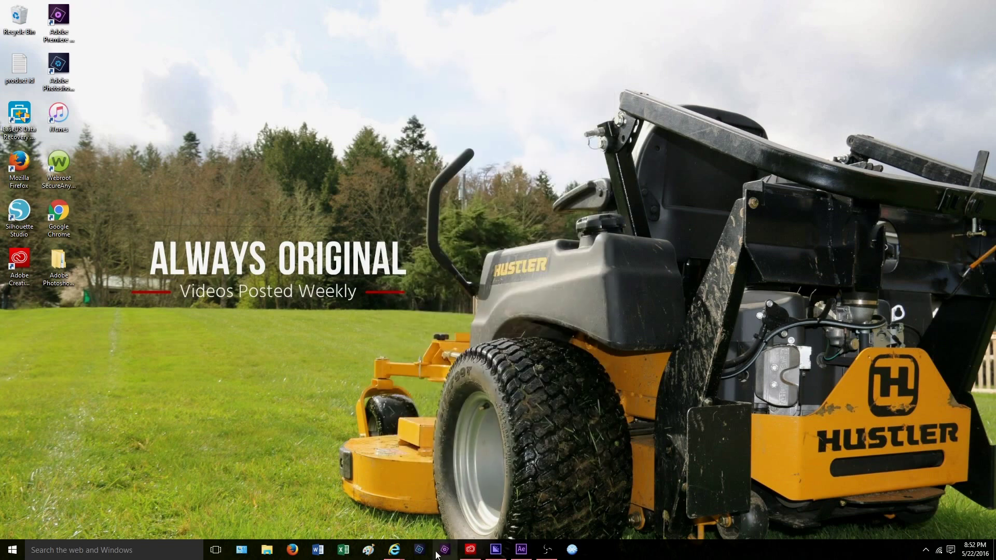
# Step: In File Explorer, open After Effects Folder in Documents, play the logo intro video, and minimize the folder window after closing the player
pyautogui.click(266, 549)
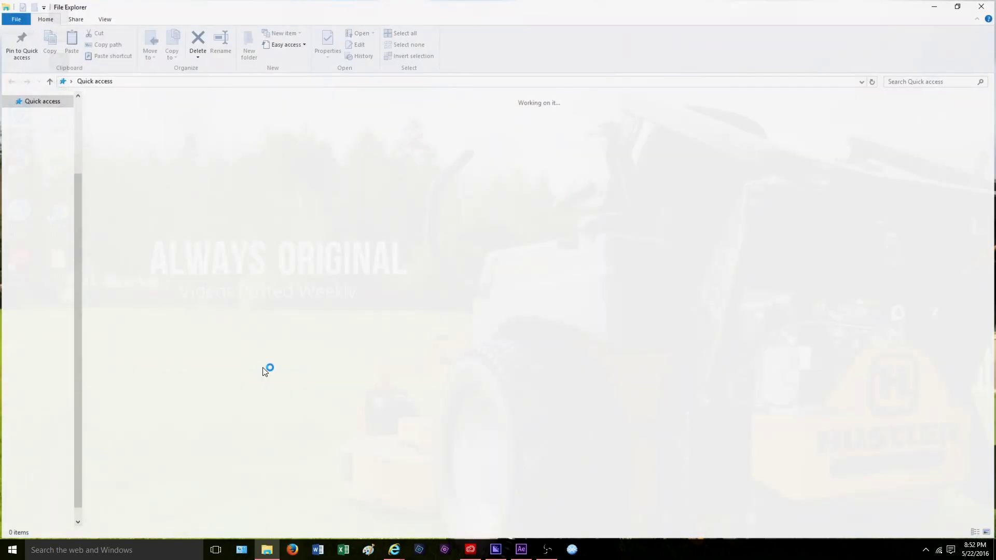
pyautogui.doubleClick(151, 134)
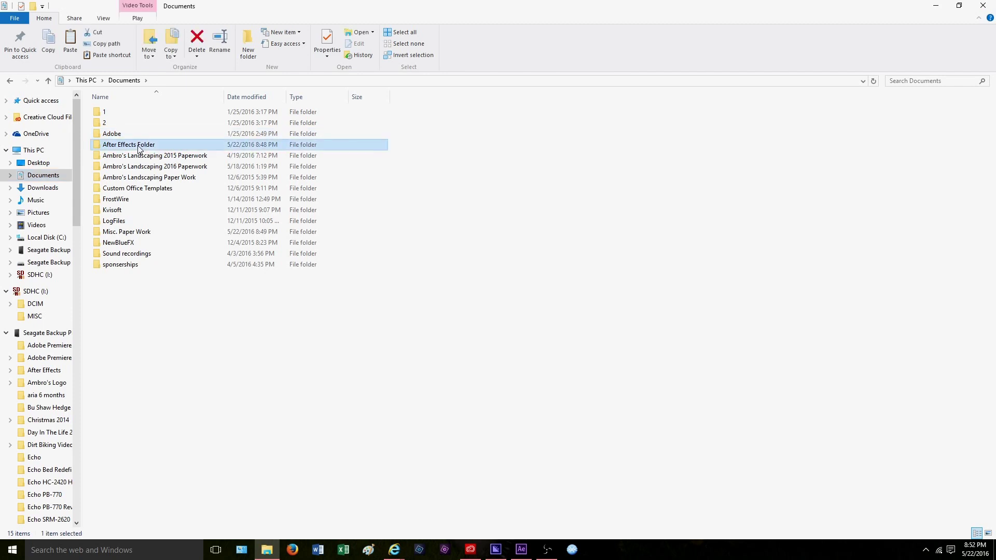
pyautogui.doubleClick(139, 144)
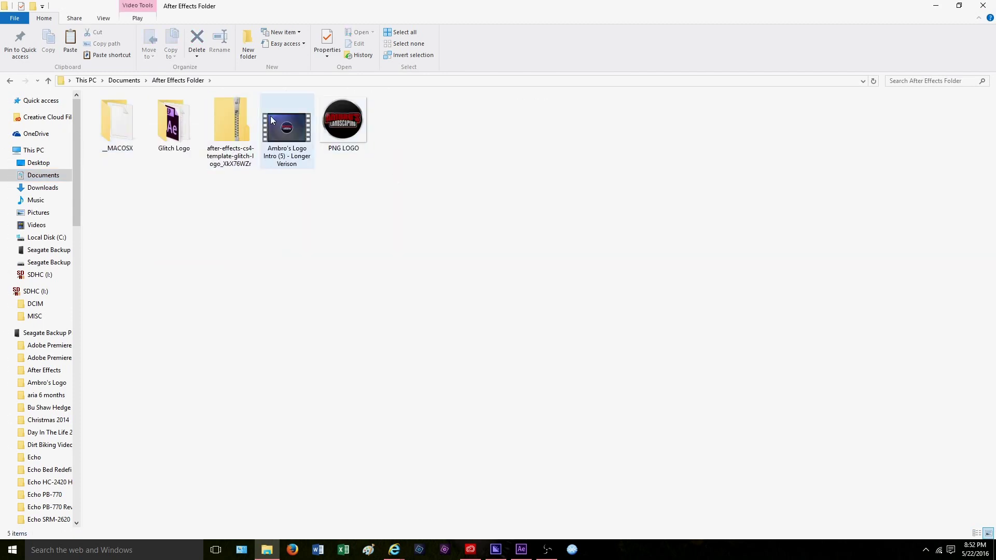
pyautogui.doubleClick(285, 127)
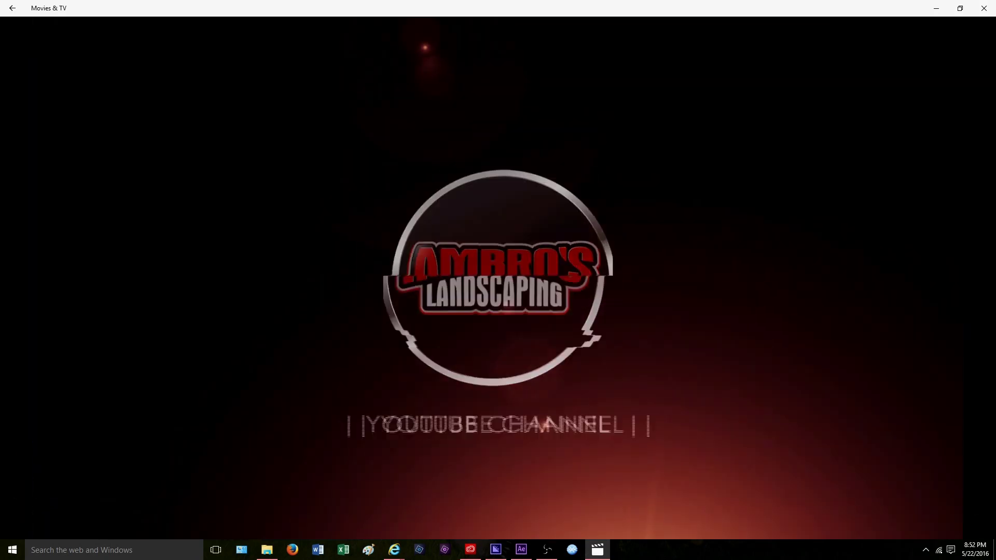
pyautogui.click(984, 8)
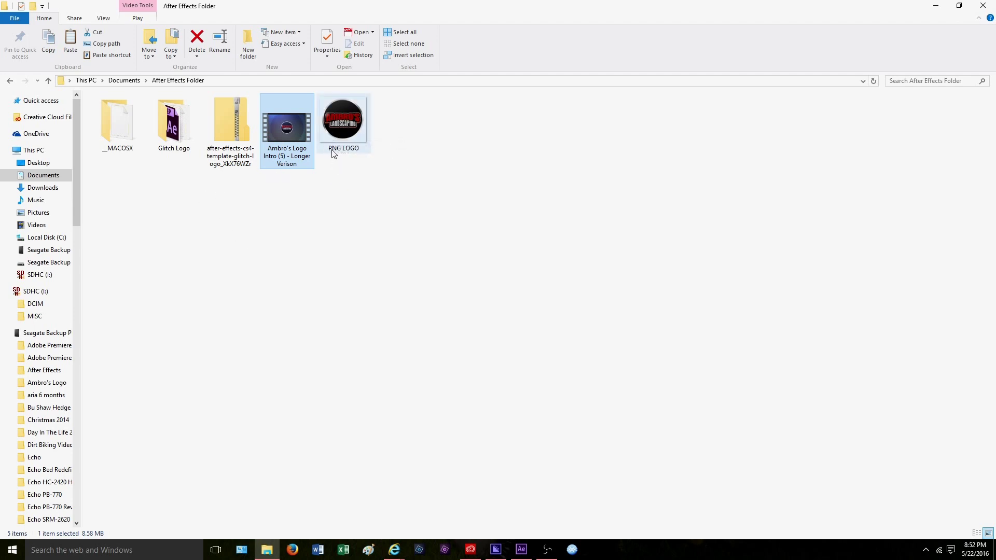
pyautogui.moveTo(335, 151)
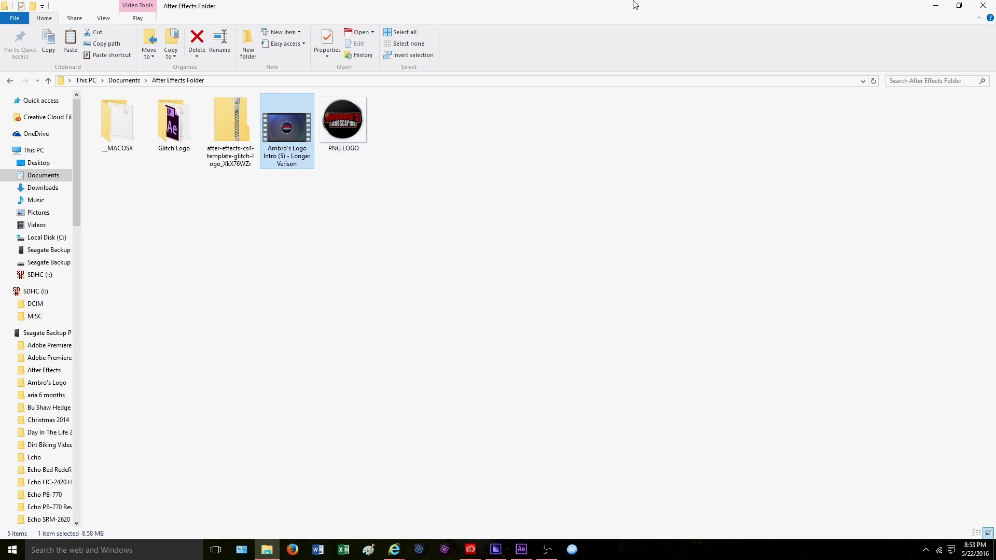
pyautogui.click(937, 6)
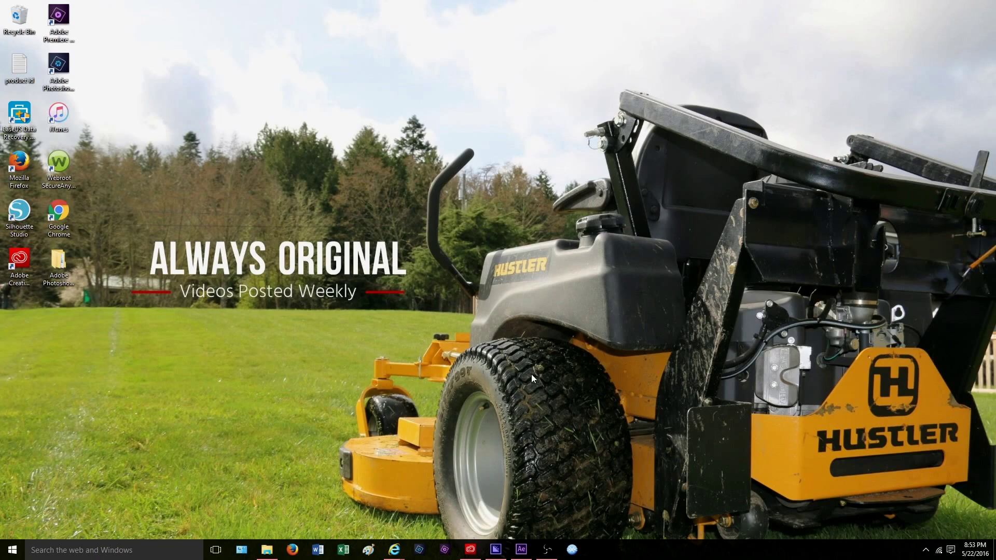
# Step: Switch to Internet Explorer, search Google for "adobe after effects free" and open Adobe's After Effects product page
pyautogui.moveTo(394, 553)
pyautogui.click(365, 519)
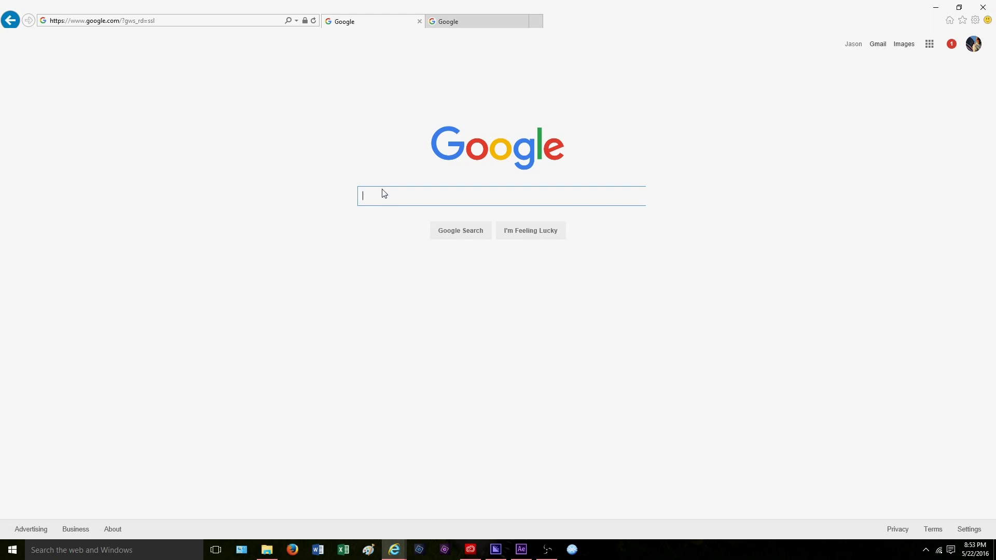
pyautogui.write('adobe after effects free')
pyautogui.press('Return')
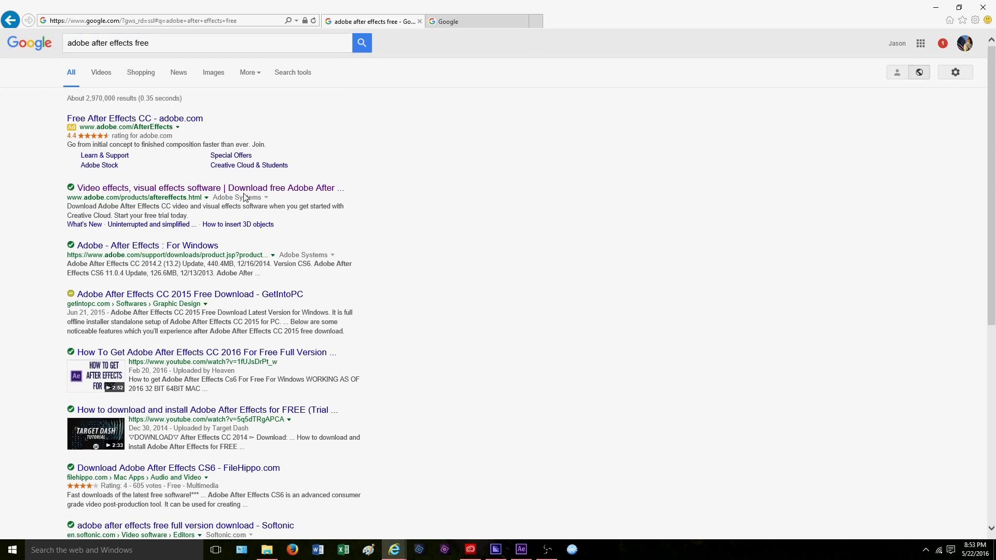
pyautogui.click(244, 189)
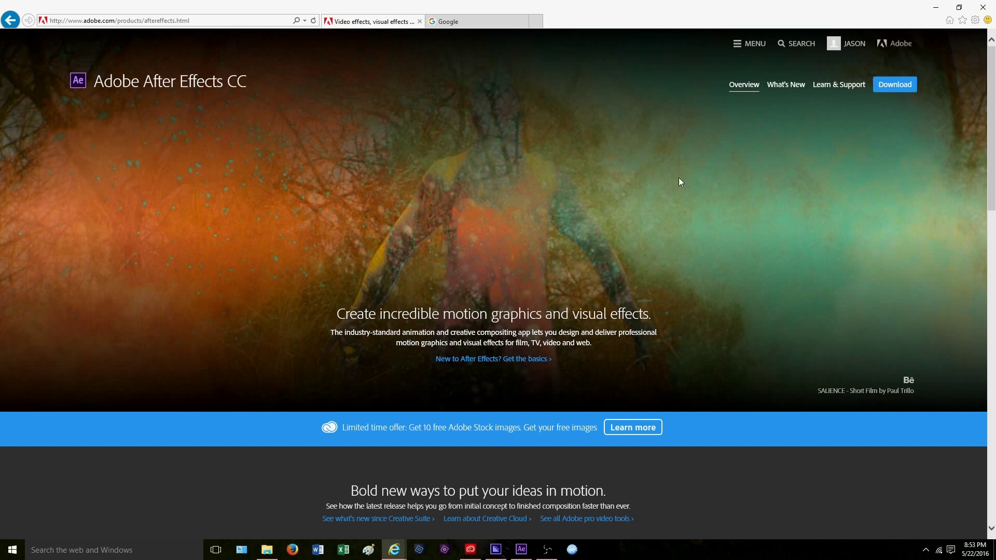
# Step: Start the After Effects download with the skill level Beginner, and decline letting the website open Creative Cloud
pyautogui.click(901, 88)
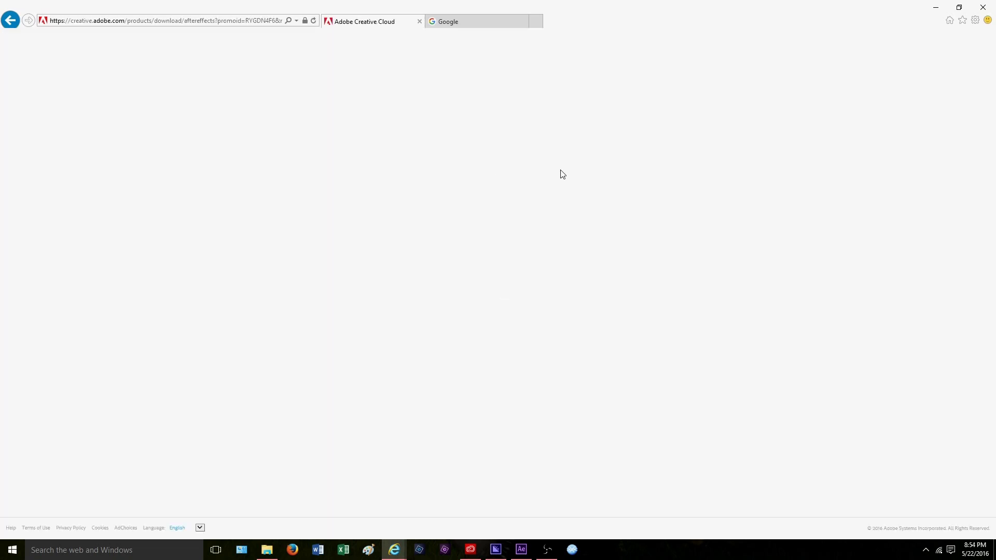
pyautogui.click(455, 141)
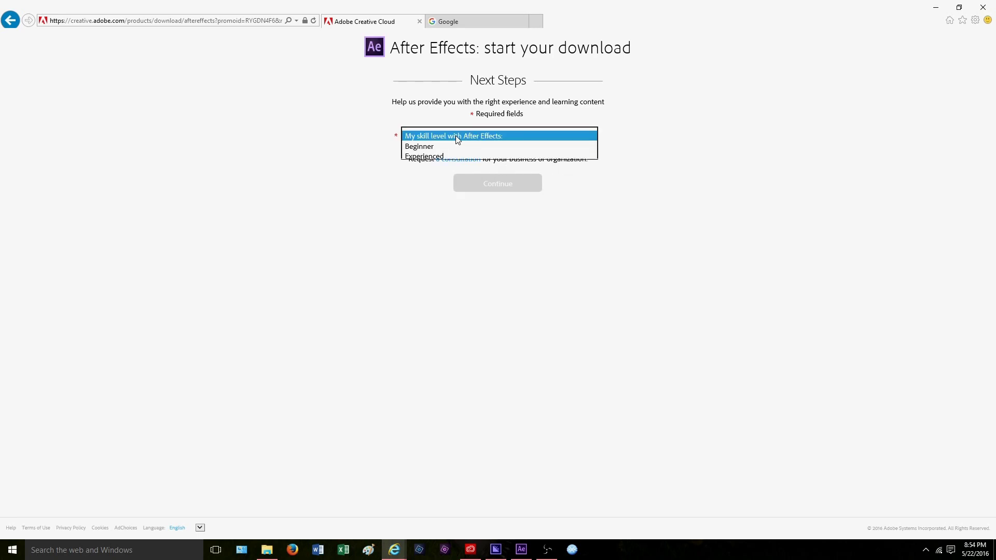
pyautogui.click(430, 147)
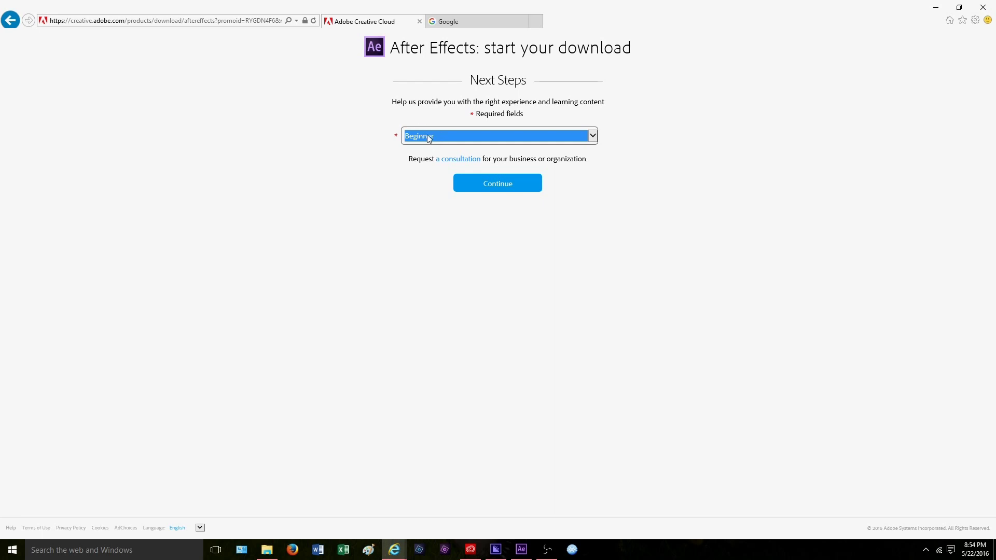
pyautogui.click(428, 139)
pyautogui.click(431, 150)
pyautogui.click(432, 135)
pyautogui.click(430, 126)
pyautogui.click(484, 186)
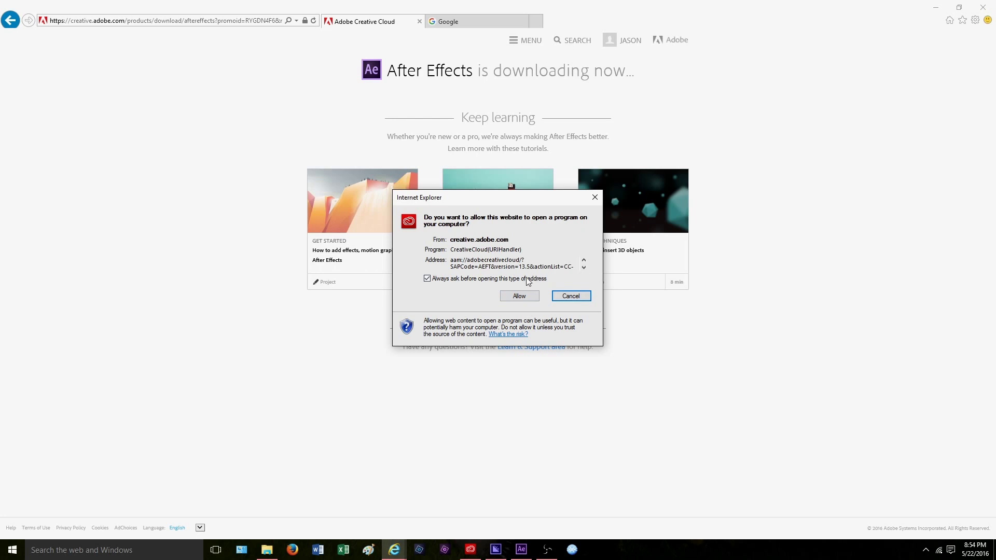
pyautogui.click(571, 297)
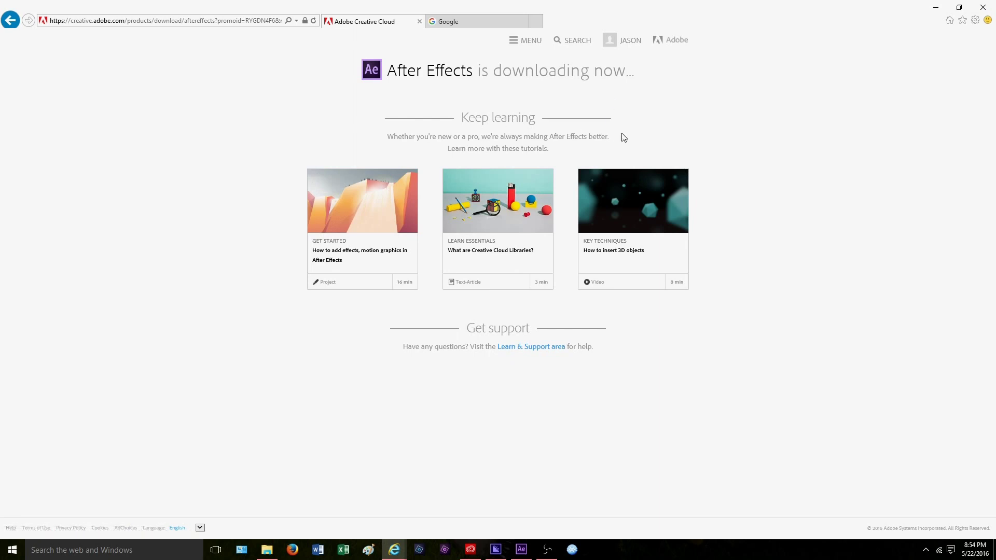
# Step: In the second browser tab, search Google for "videoblocks.com" and open the VideoBlocks website
pyautogui.click(474, 23)
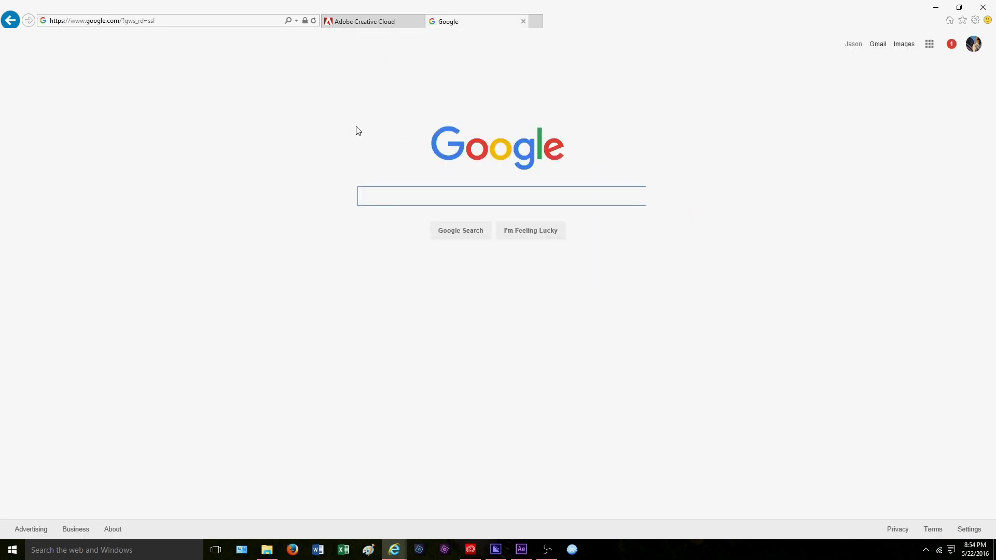
pyautogui.write('videobl')
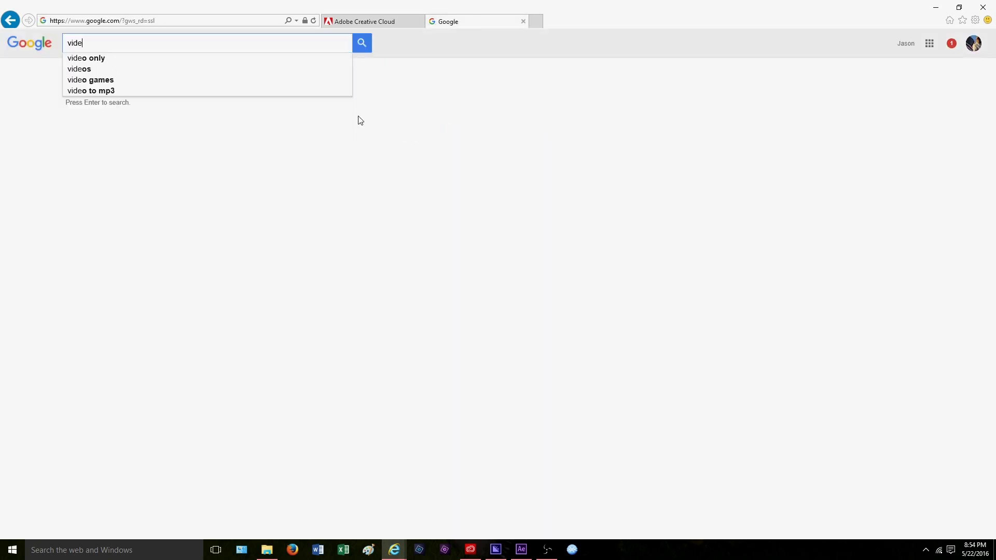
pyautogui.press('BackSpace')
pyautogui.press('BackSpace')
pyautogui.write('blocks.com')
pyautogui.press('Return')
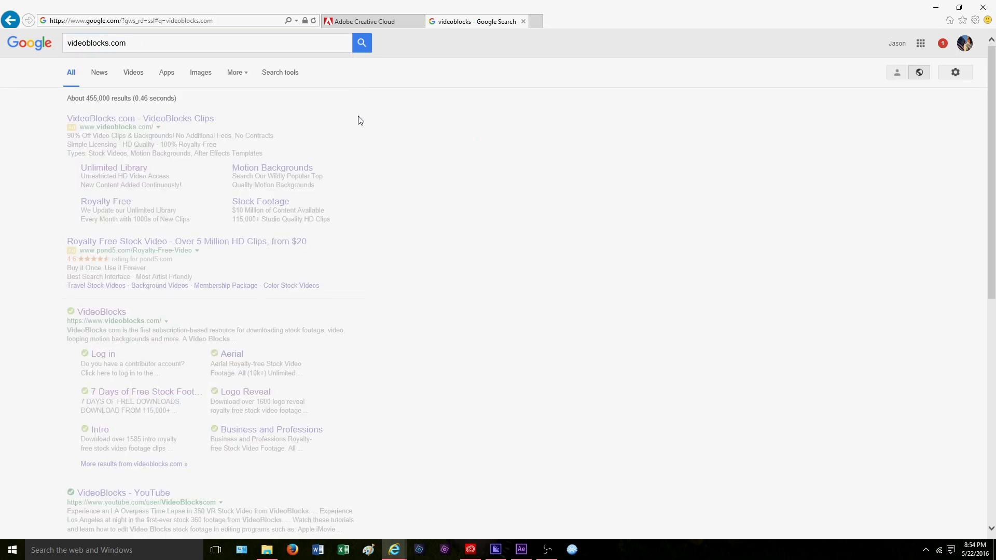
pyautogui.click(102, 311)
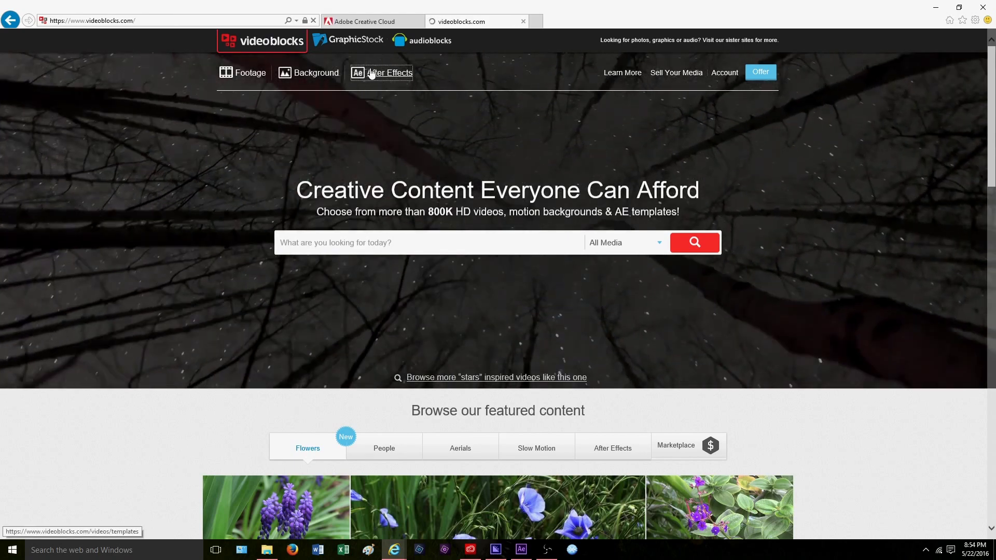
# Step: Go to the After Effects templates on VideoBlocks and open the logo reveal category
pyautogui.click(371, 74)
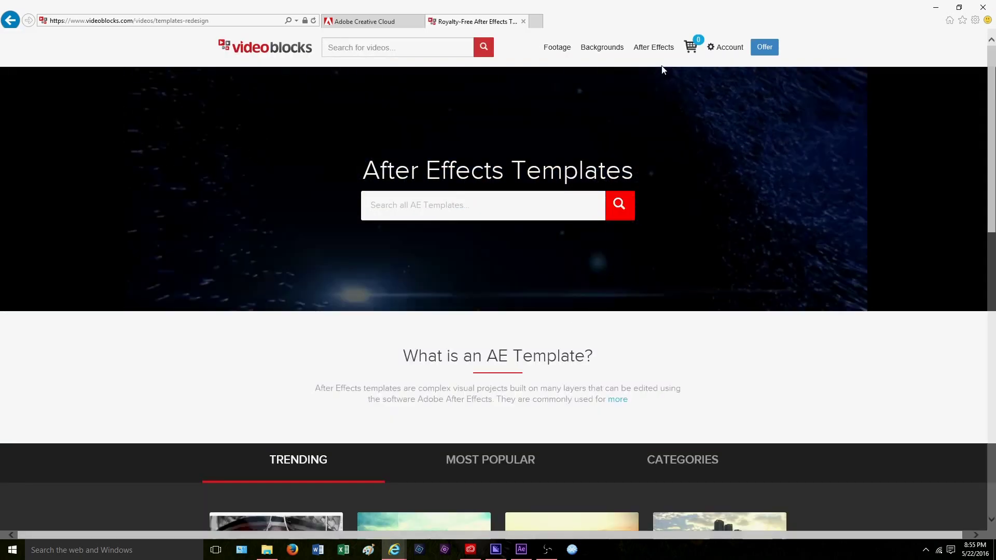
pyautogui.click(652, 52)
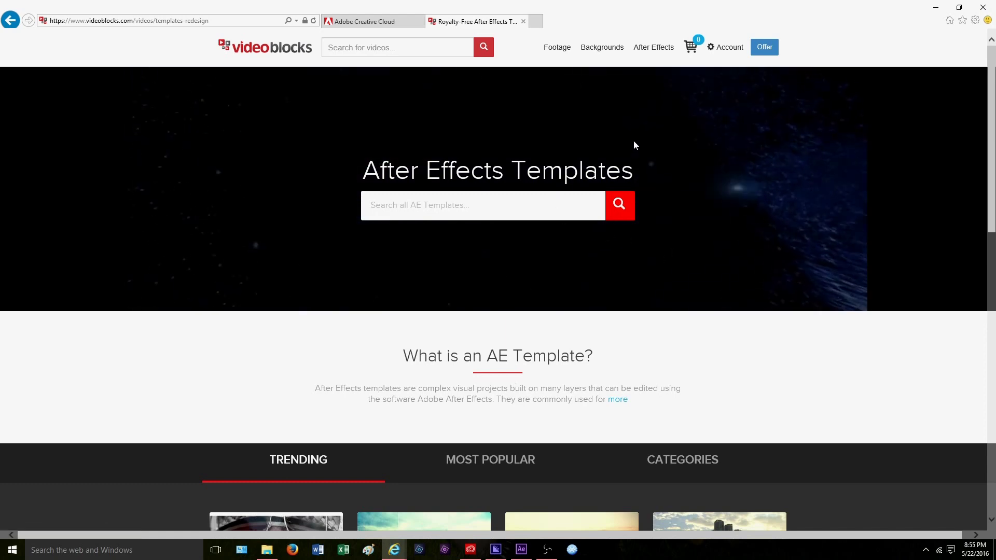
pyautogui.moveTo(654, 53)
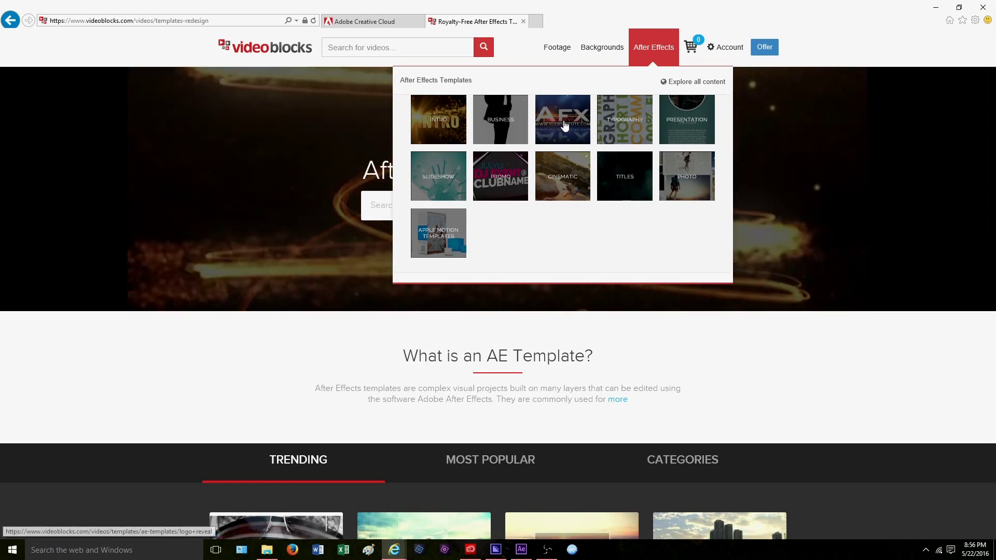
pyautogui.click(565, 124)
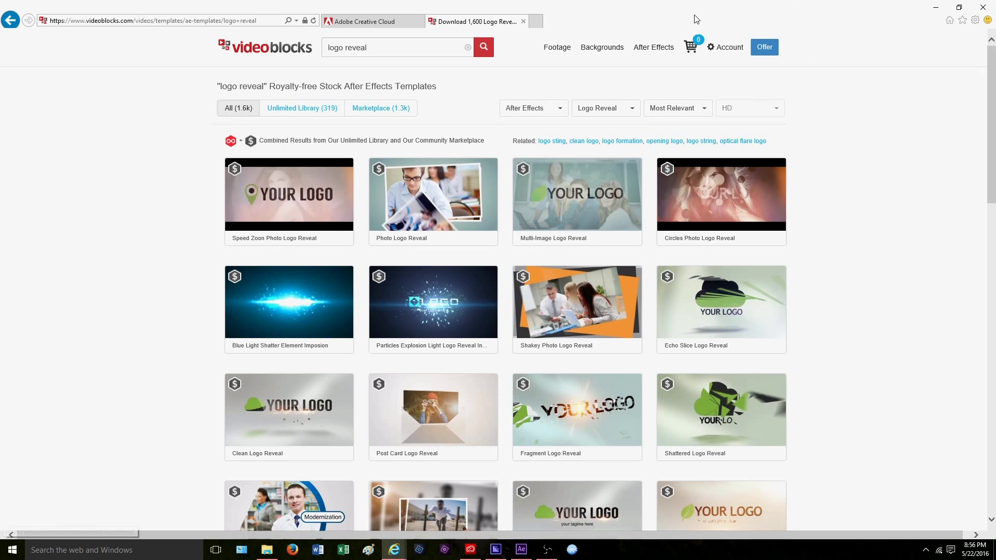
# Step: Browse and preview the logo reveal templates, and filter the results to the Unlimited Library
pyautogui.moveTo(742, 55)
pyautogui.scroll(-2, 136, 233)
pyautogui.scroll(2, 140, 262)
pyautogui.scroll(-4, 103, 268)
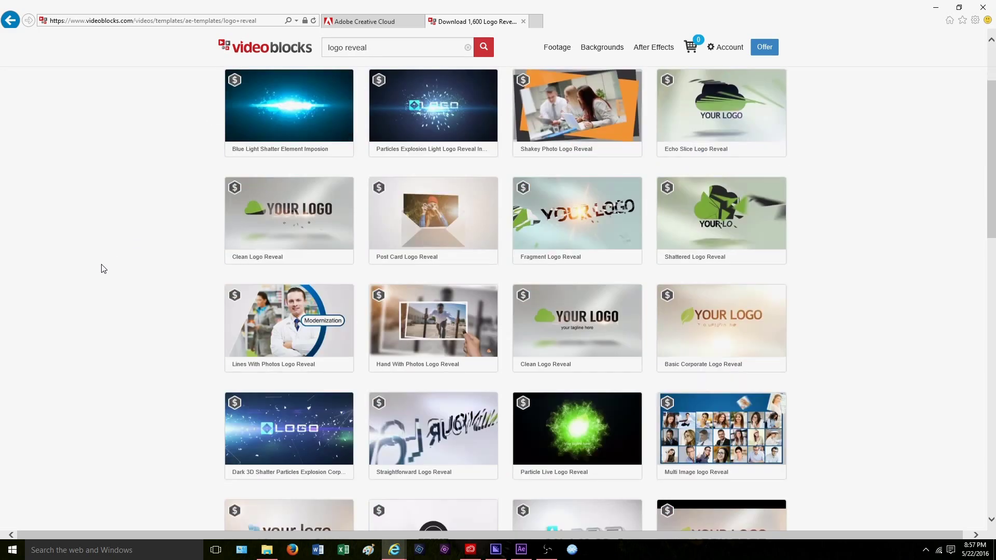
pyautogui.scroll(-4, 104, 268)
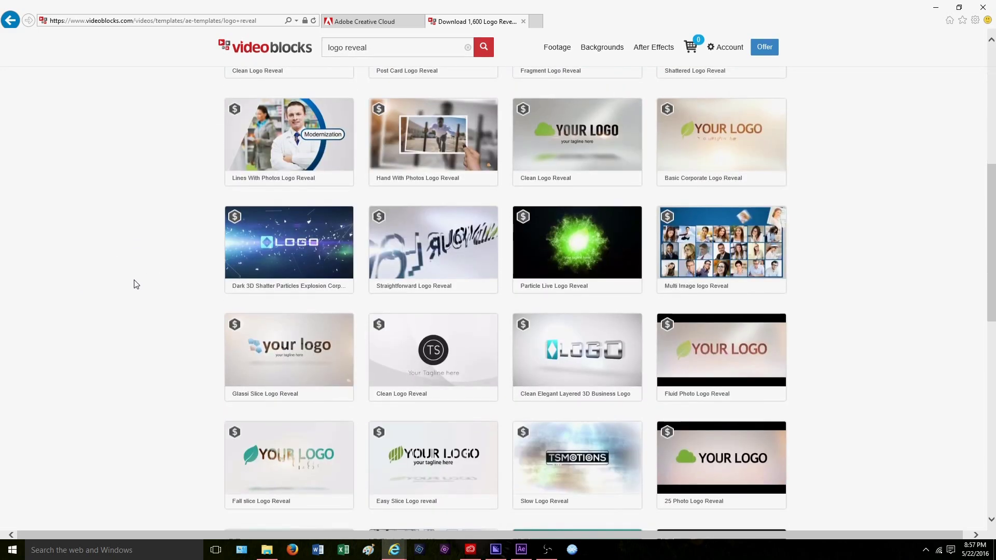
pyautogui.moveTo(277, 267)
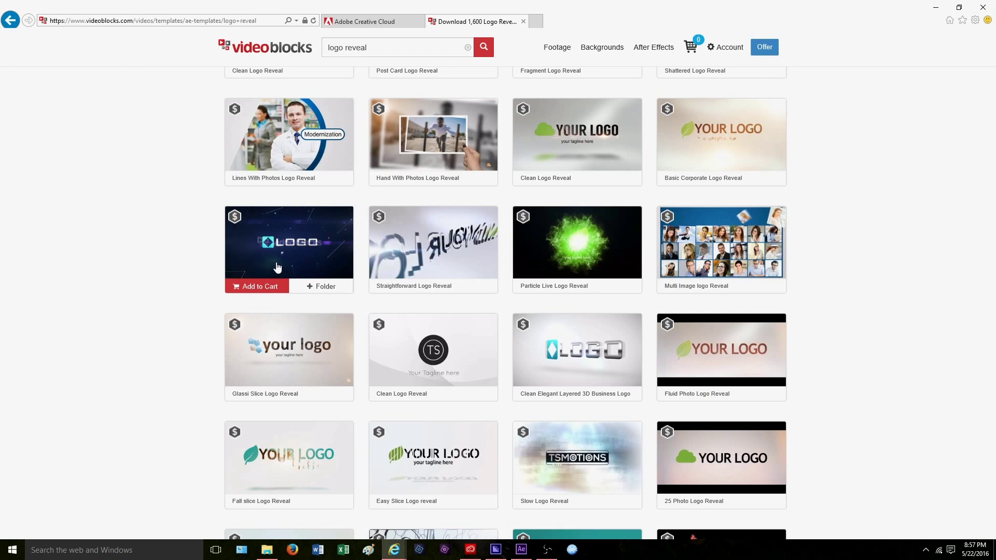
pyautogui.moveTo(549, 252)
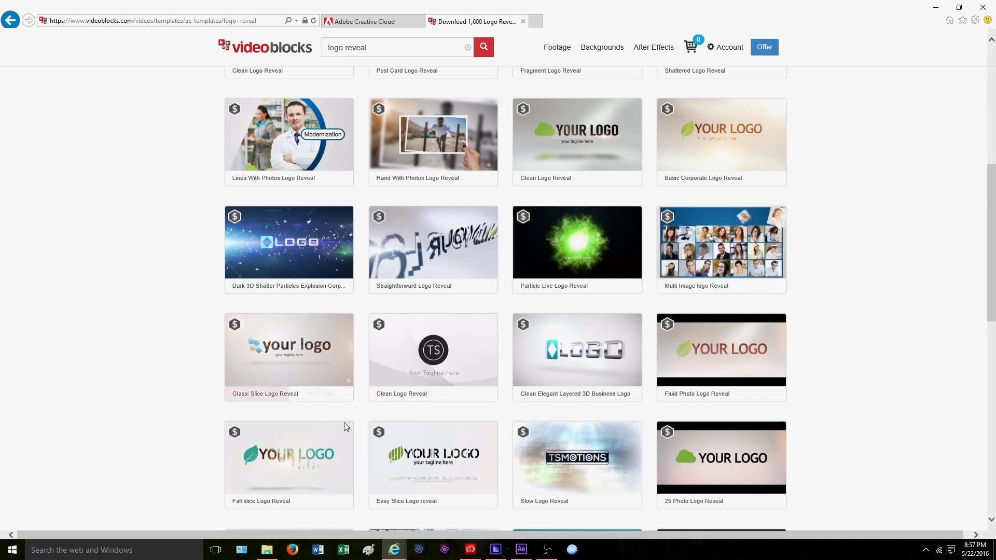
pyautogui.scroll(7, 171, 322)
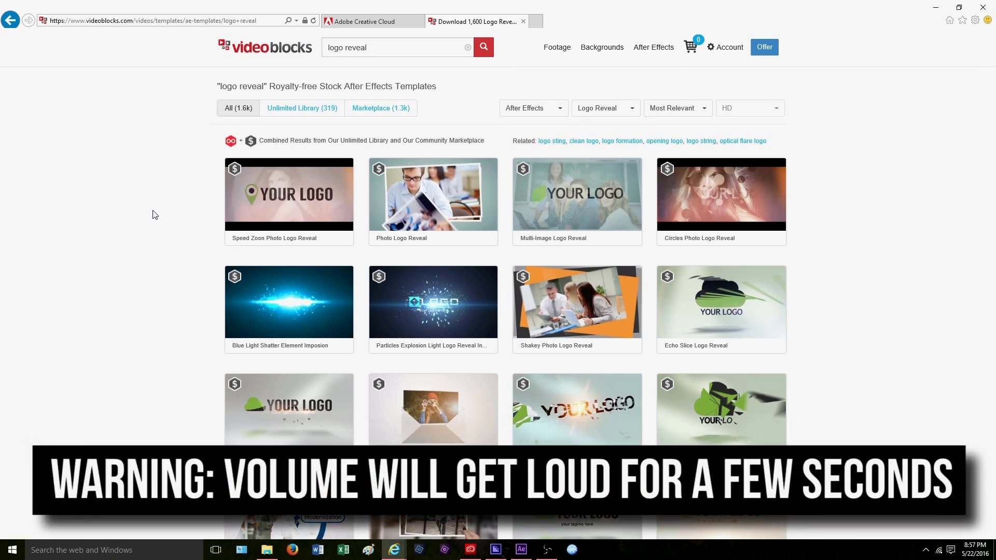
pyautogui.click(294, 110)
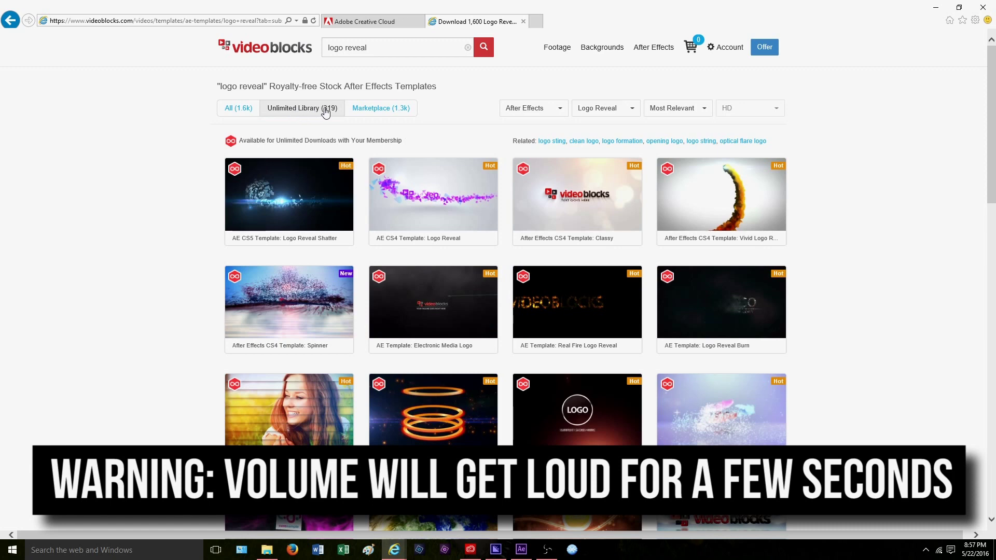
# Step: Look through more Unlimited Library logo reveal templates, previewing Glitch Logo, Circle Logo and Grunge Dark Logo
pyautogui.scroll(-5, 852, 202)
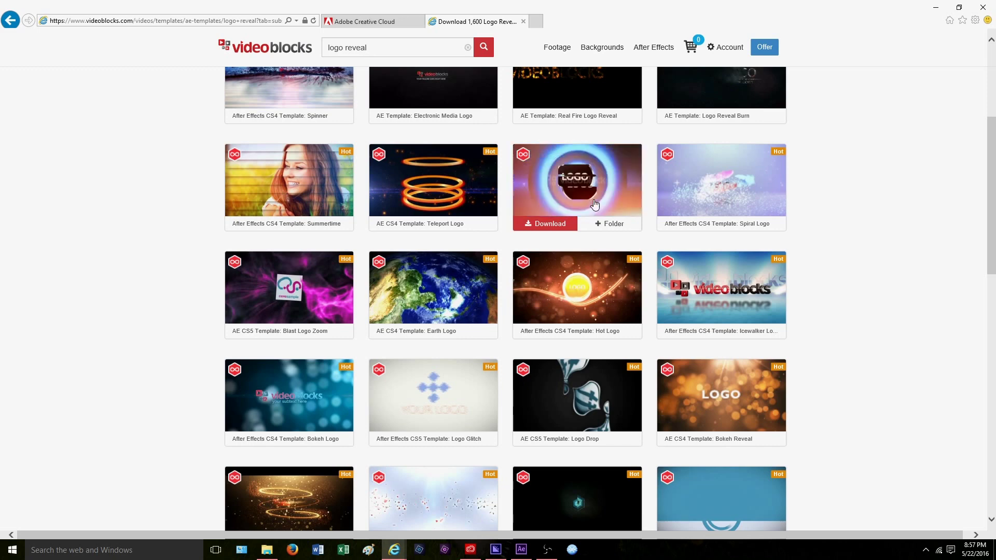
pyautogui.scroll(-5, 790, 267)
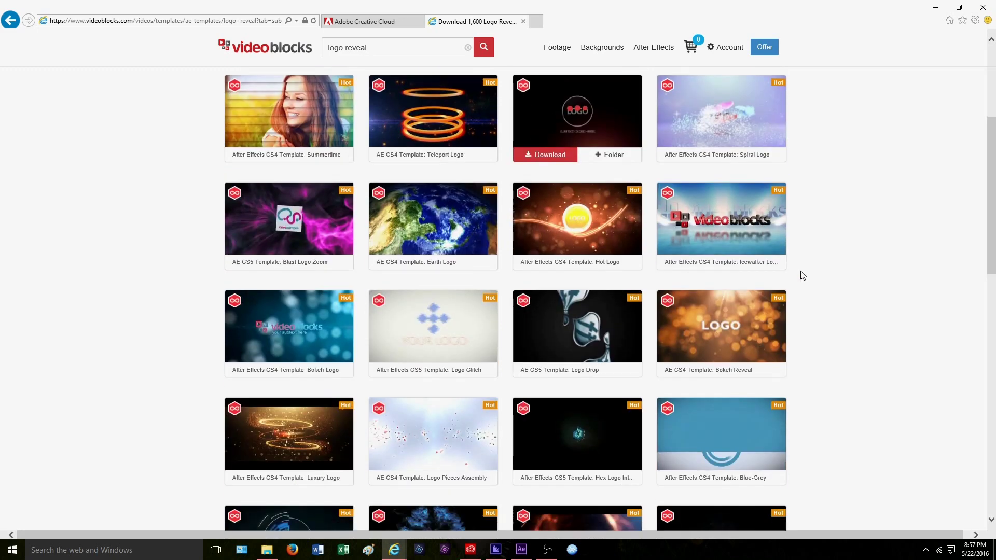
pyautogui.moveTo(283, 397)
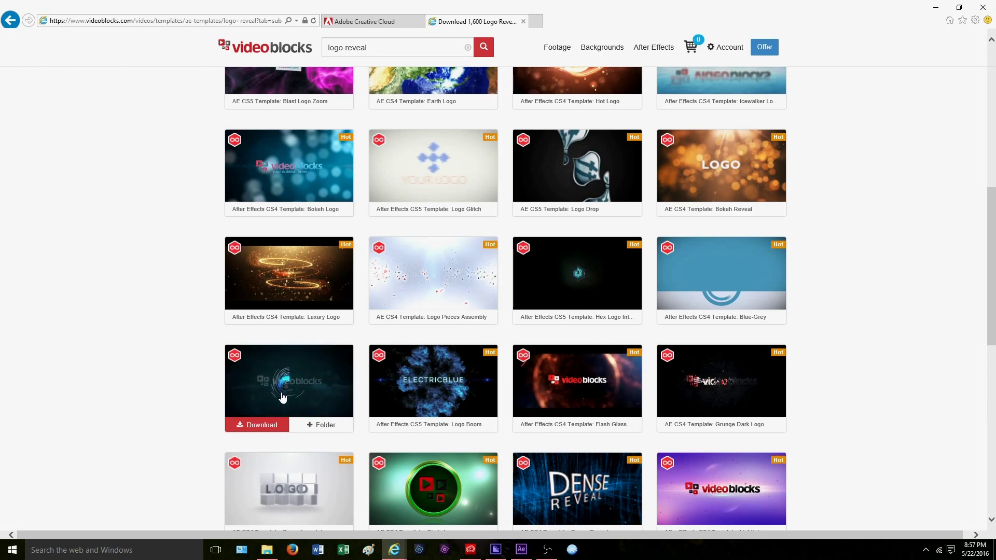
pyautogui.moveTo(768, 396)
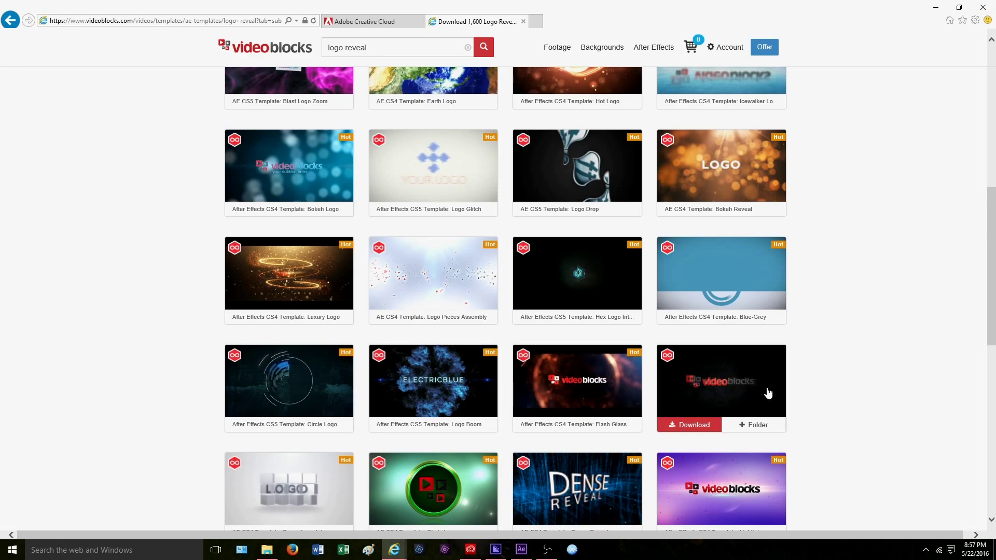
pyautogui.scroll(9, 874, 342)
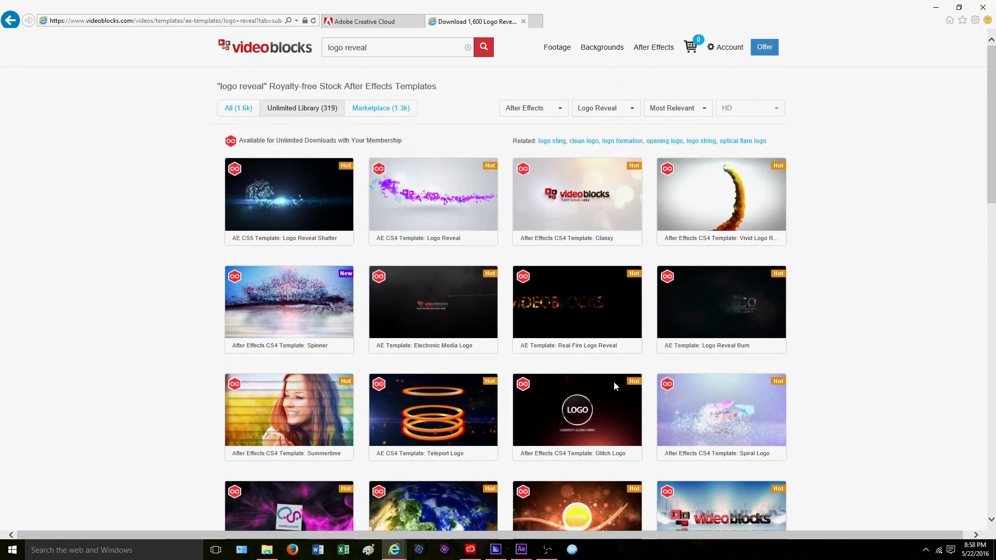
pyautogui.moveTo(614, 387)
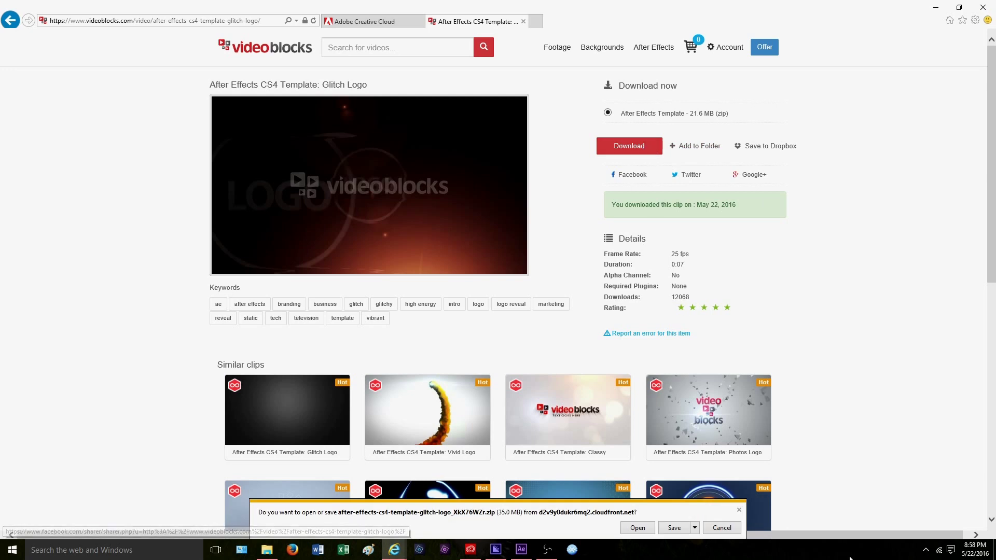
pyautogui.click(694, 528)
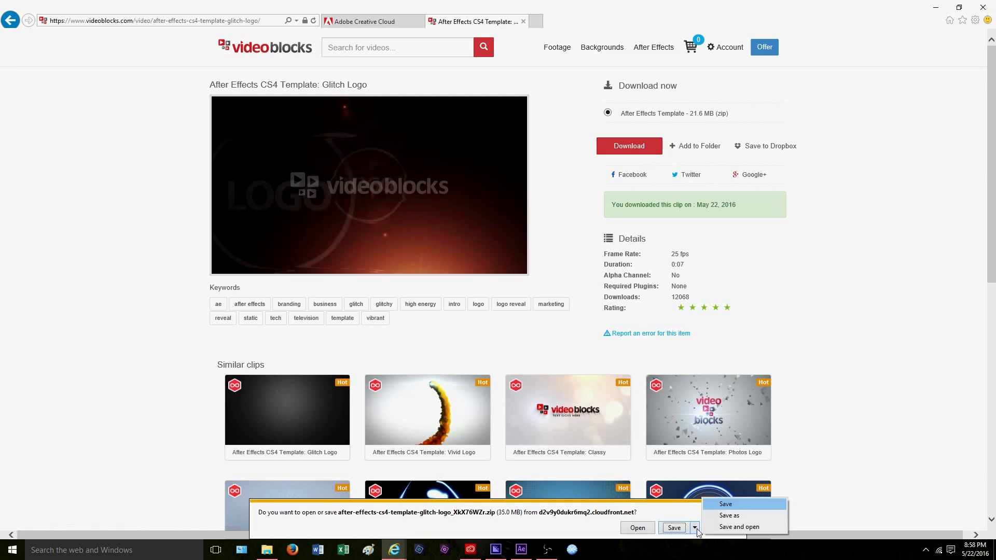
pyautogui.click(725, 516)
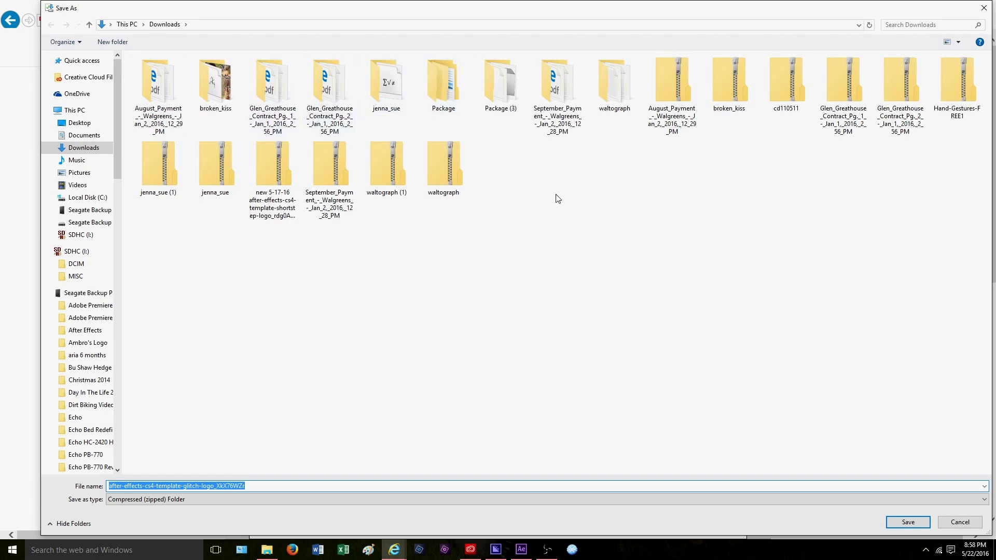
pyautogui.click(983, 8)
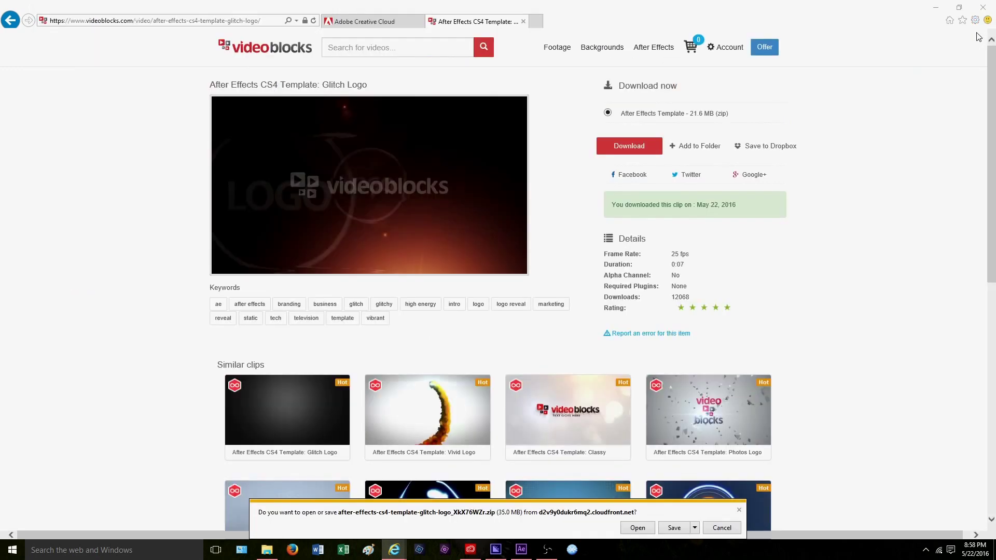
pyautogui.click(738, 509)
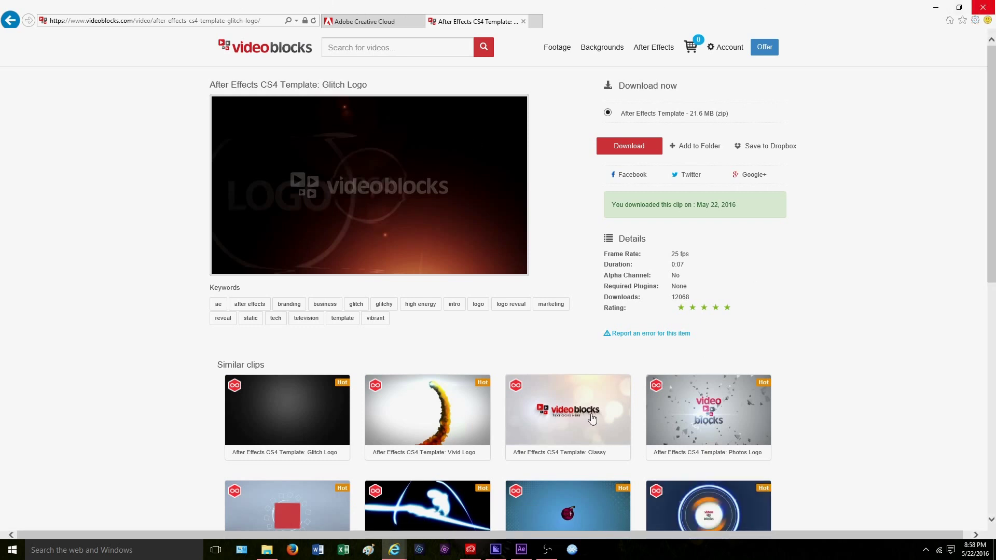
# Step: Close all Internet Explorer tabs and switch to the After Effects Folder in File Explorer
pyautogui.click(983, 5)
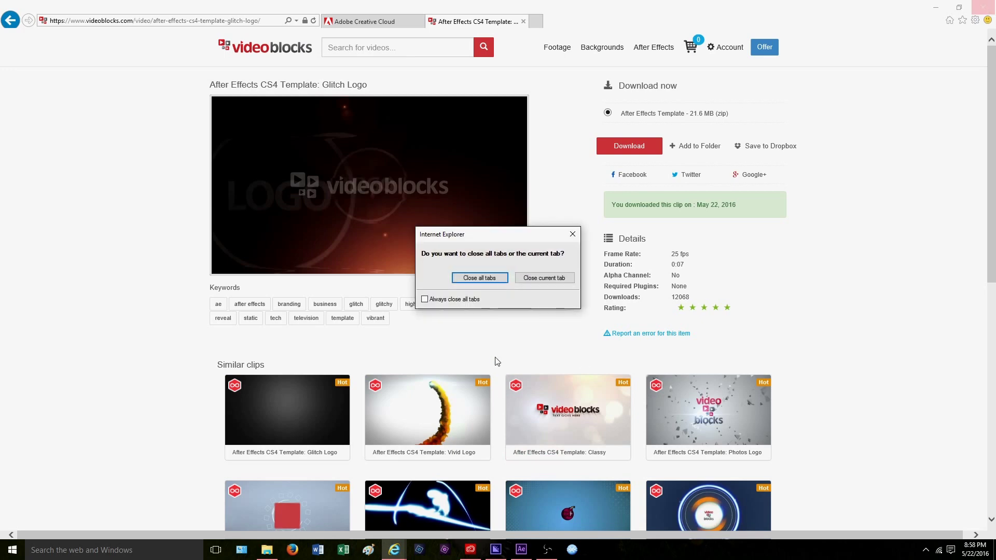
pyautogui.click(495, 281)
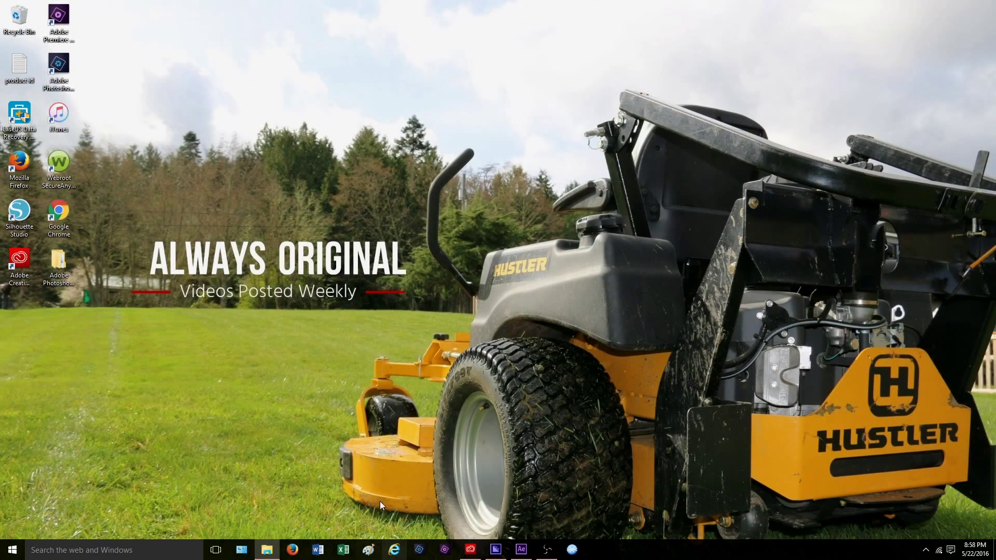
pyautogui.click(272, 549)
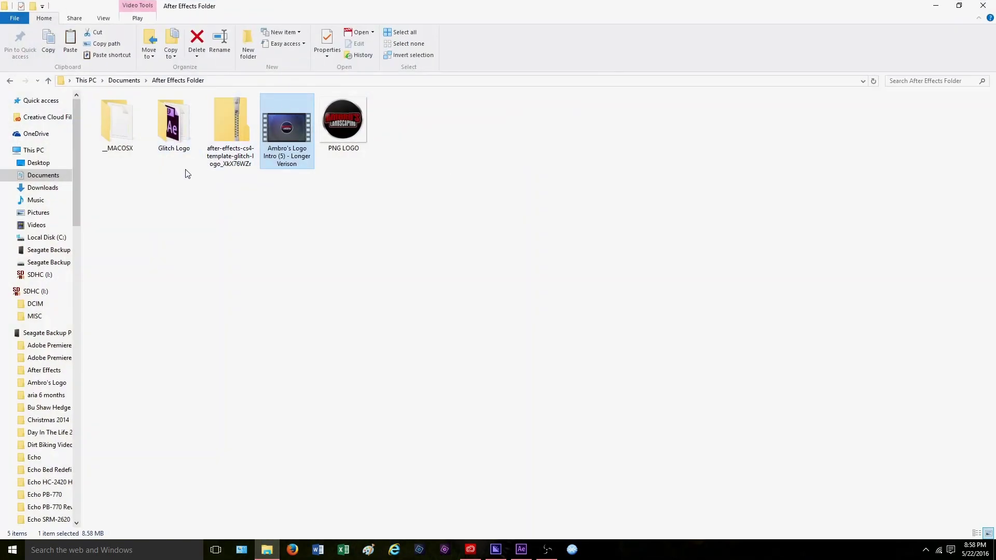
pyautogui.click(232, 131)
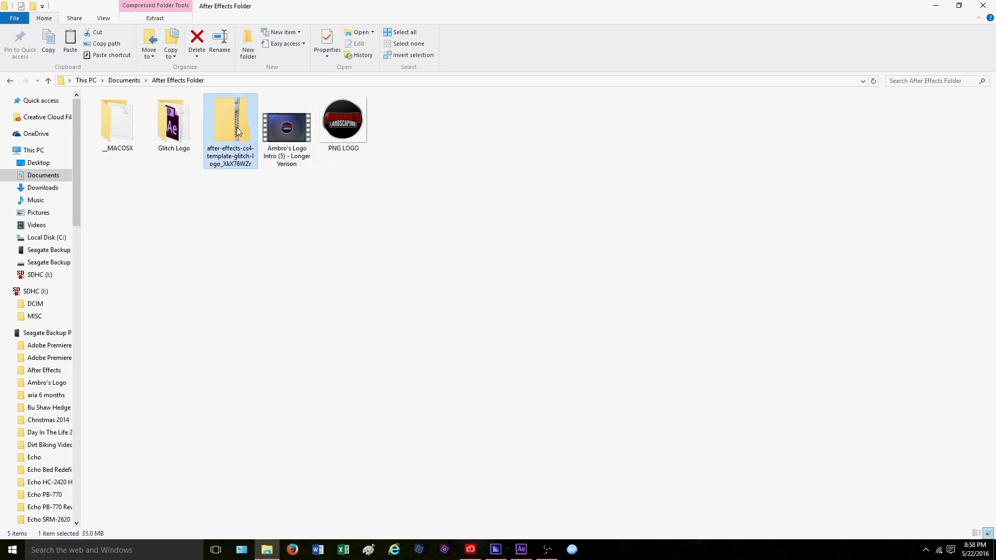
pyautogui.rightClick(237, 127)
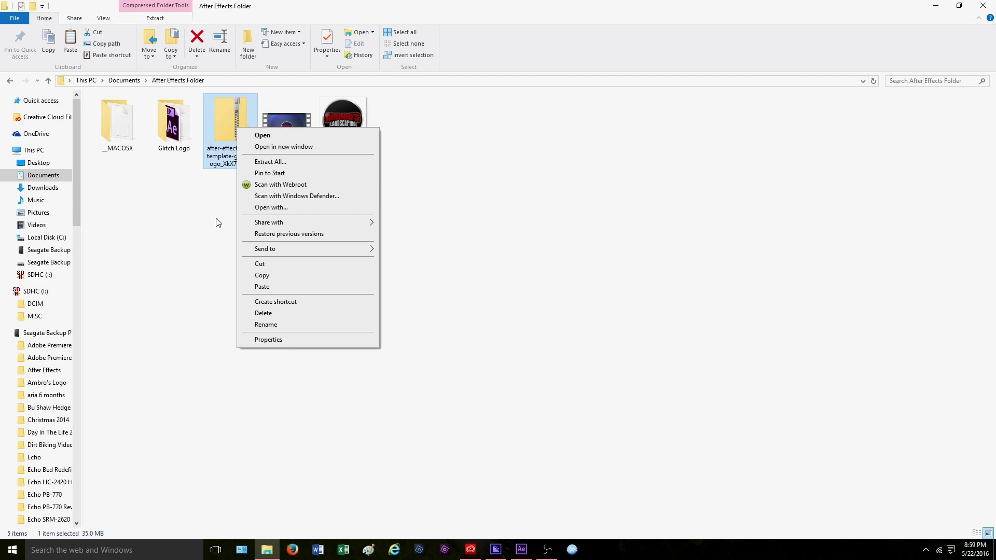
pyautogui.click(184, 227)
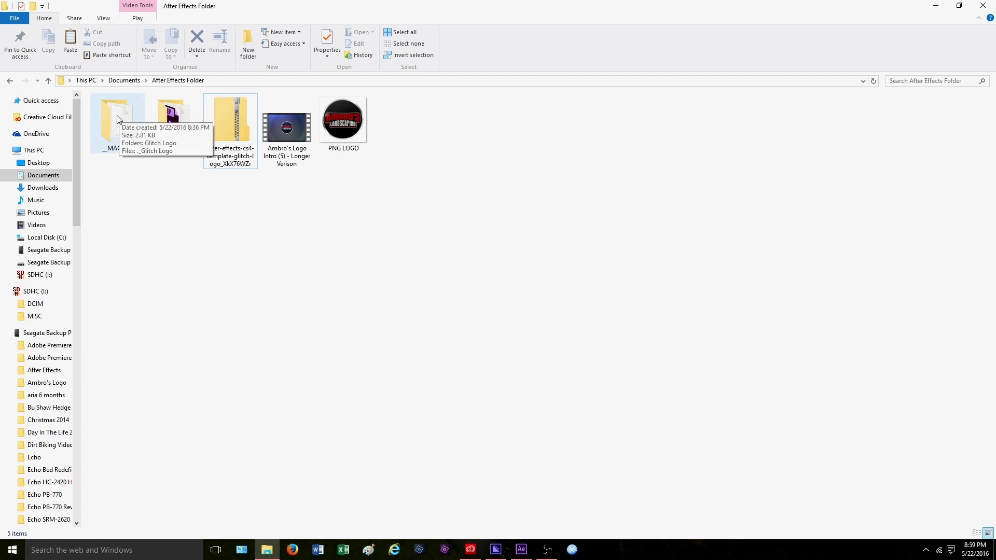
# Step: Open the extracted Glitch Logo folder and examine the template files inside it
pyautogui.doubleClick(169, 120)
pyautogui.rightClick(127, 136)
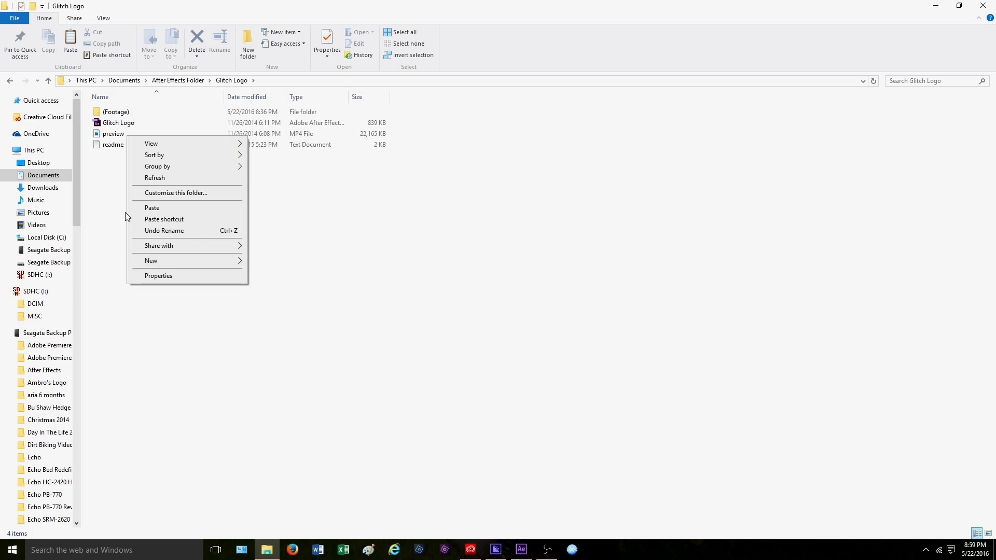
pyautogui.click(118, 172)
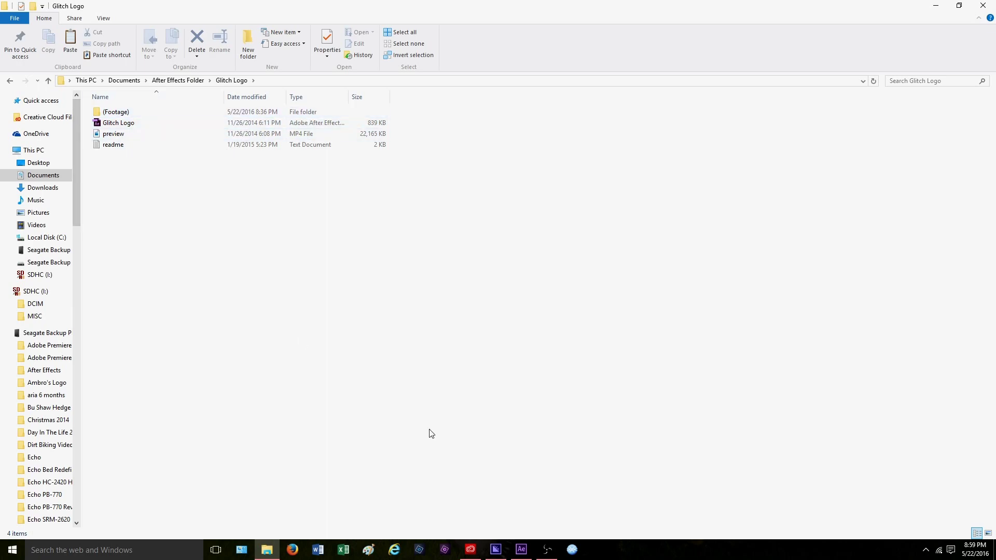
# Step: Switch between After Effects and Adobe Media Encoder to compare the empty project workspace with the encoding queue, finishing in After Effects
pyautogui.click(521, 550)
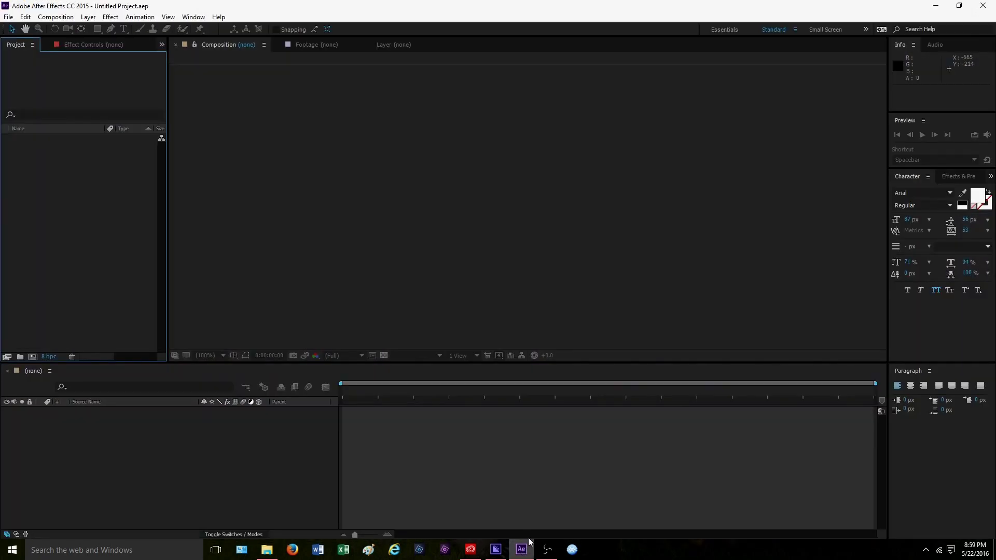
pyautogui.click(496, 550)
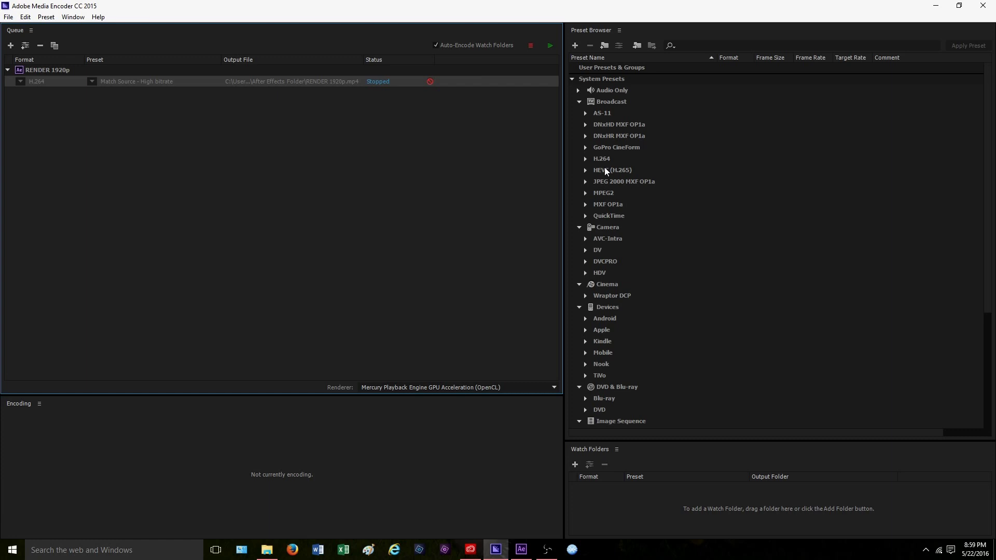
pyautogui.click(521, 549)
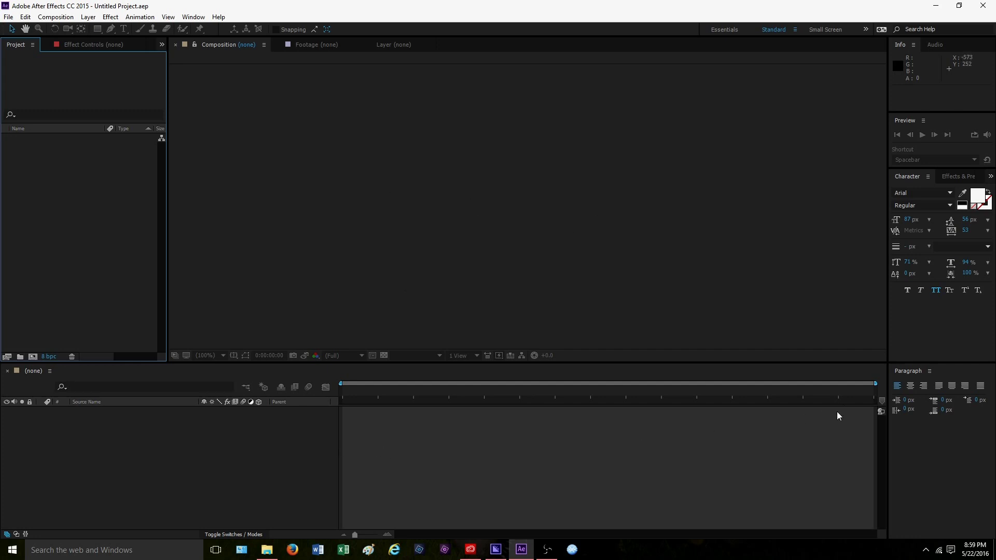
pyautogui.click(495, 549)
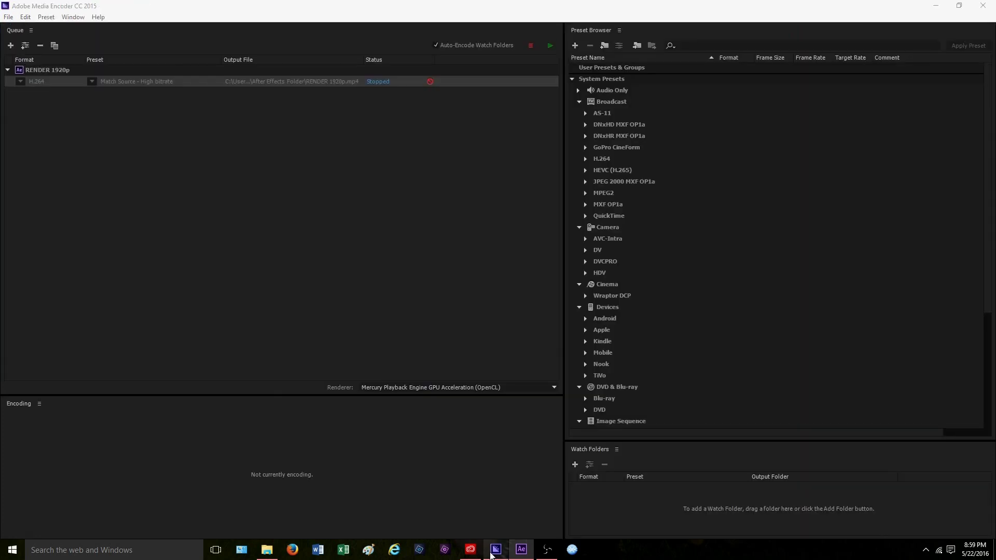
pyautogui.hotkey('alt', 'Tab')
pyautogui.click(495, 549)
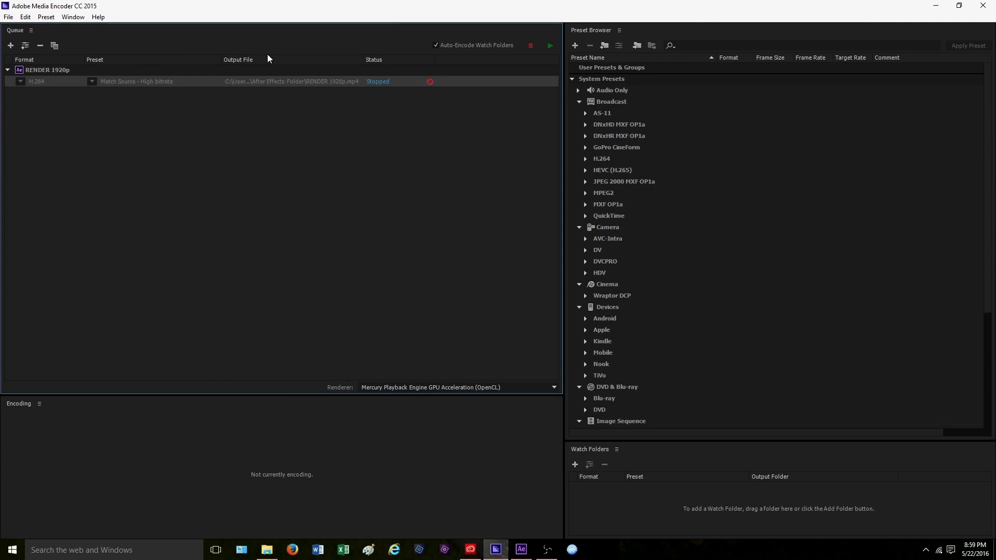
pyautogui.hotkey('alt', 'Tab')
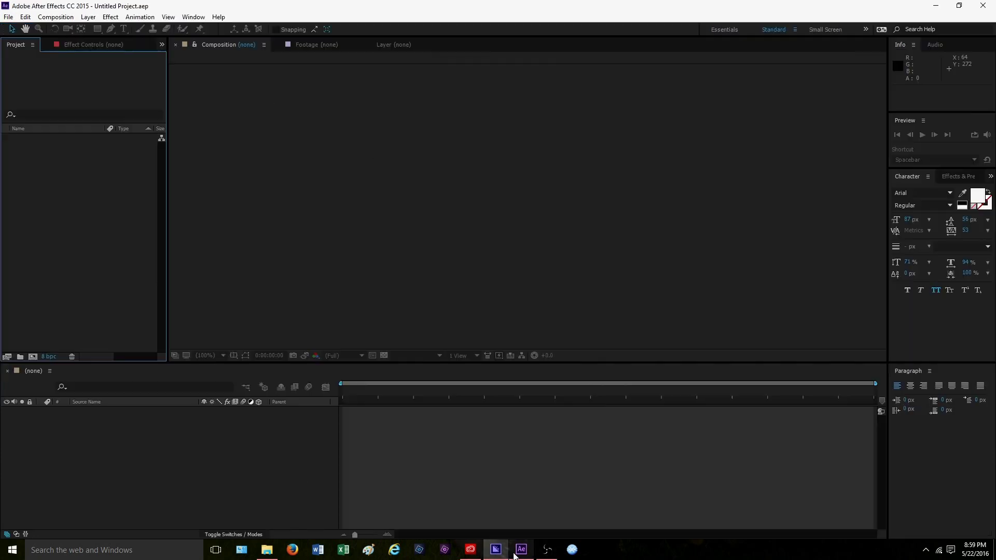
# Step: Open the Glitch Logo project from Documents > After Effects Folder > Glitch Logo, accepting the version conversion and the missing files notice
pyautogui.click(8, 18)
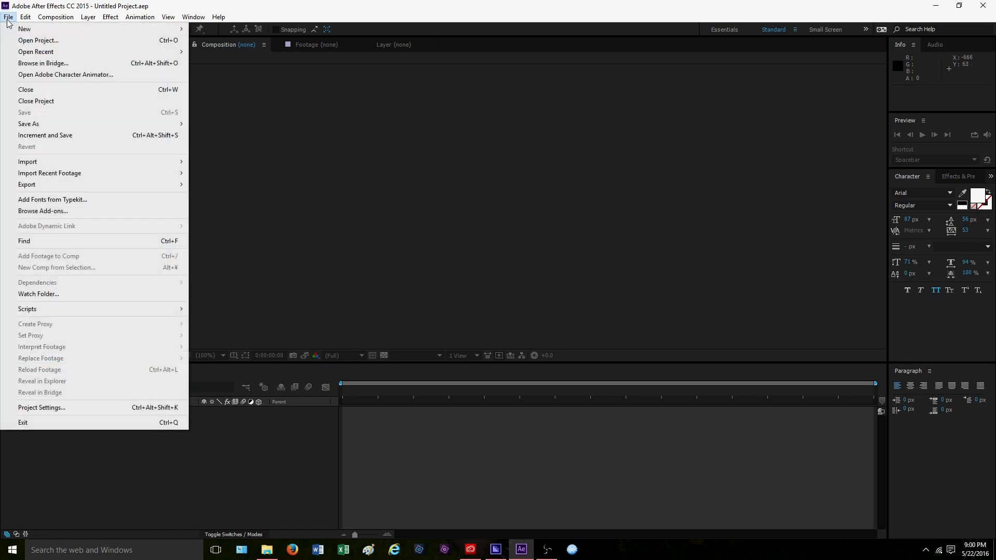
pyautogui.click(40, 42)
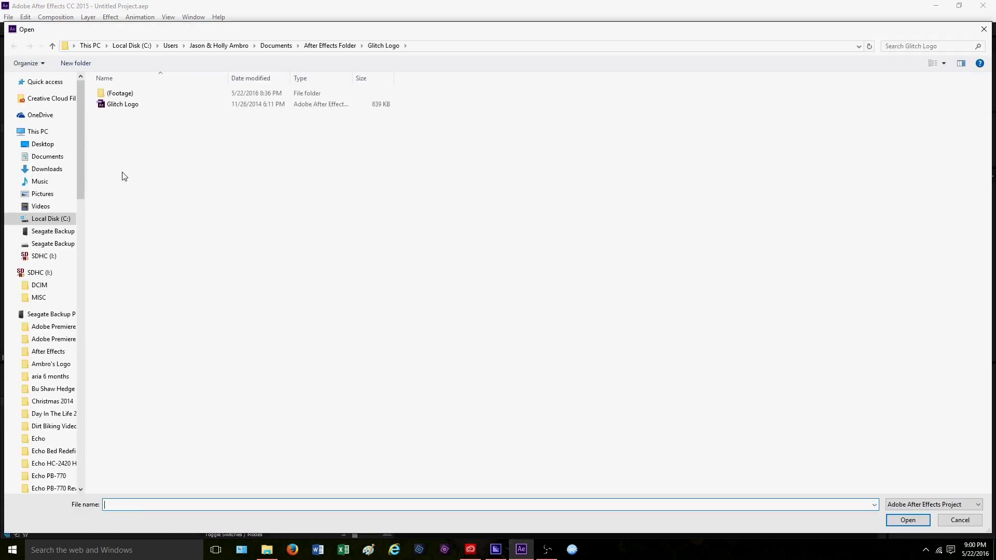
pyautogui.click(45, 156)
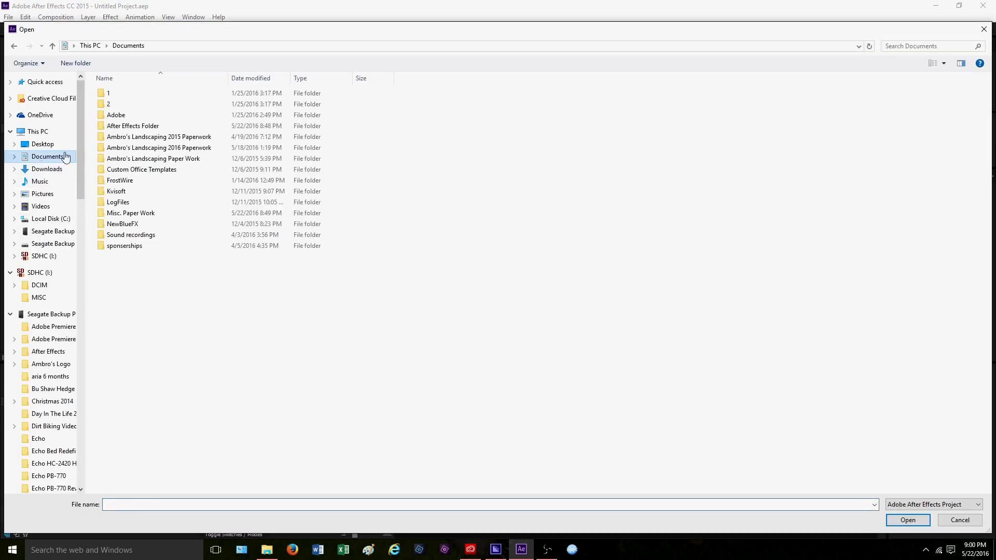
pyautogui.doubleClick(131, 126)
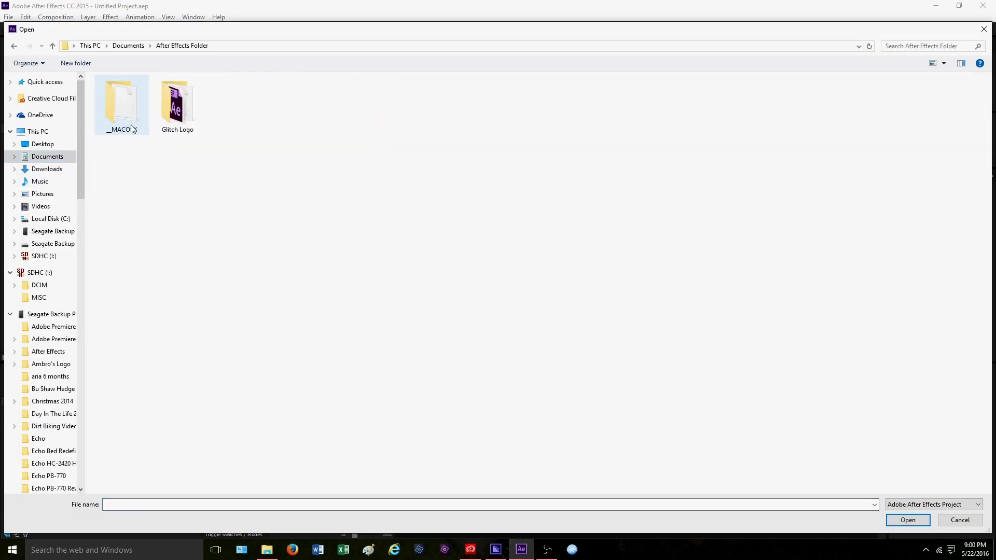
pyautogui.click(181, 108)
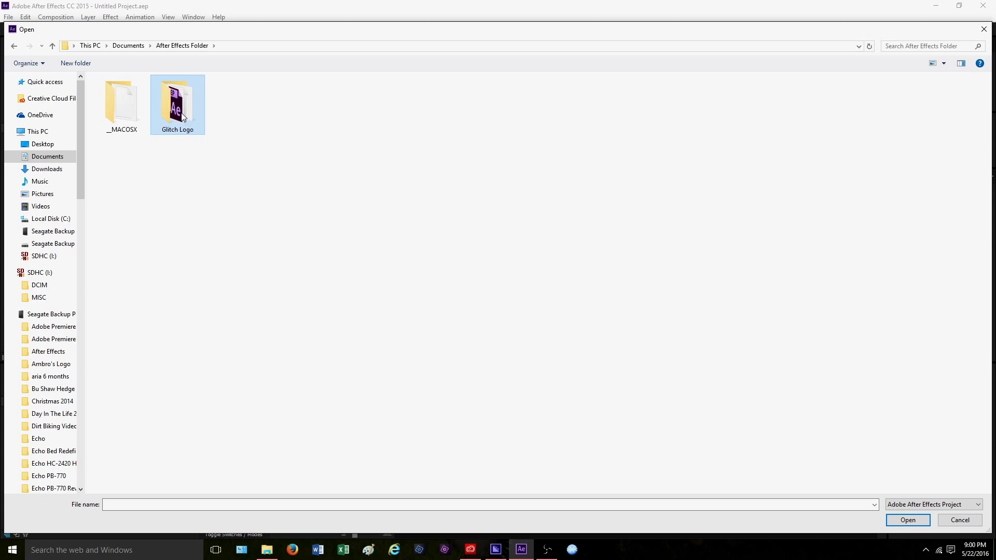
pyautogui.rightClick(187, 118)
pyautogui.click(189, 120)
pyautogui.doubleClick(126, 106)
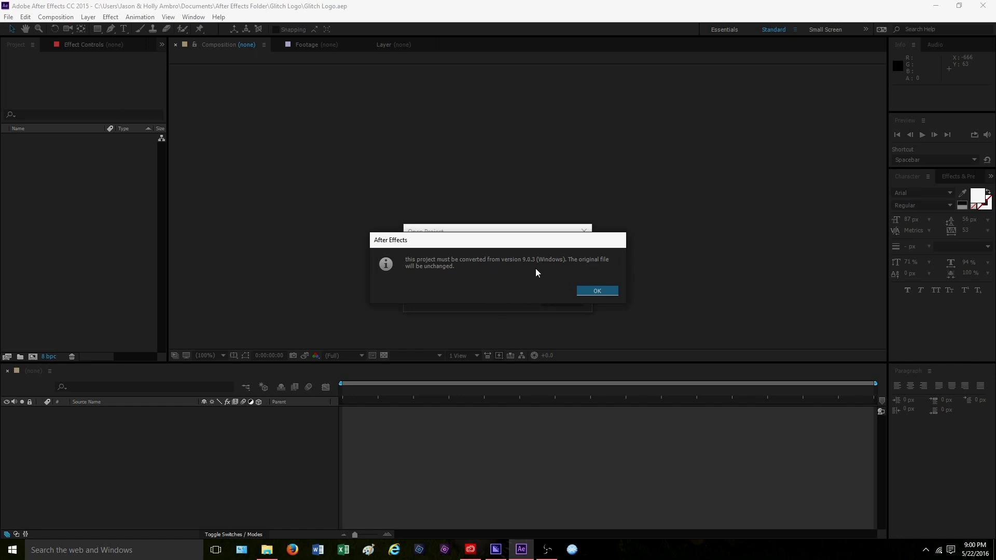
pyautogui.click(583, 292)
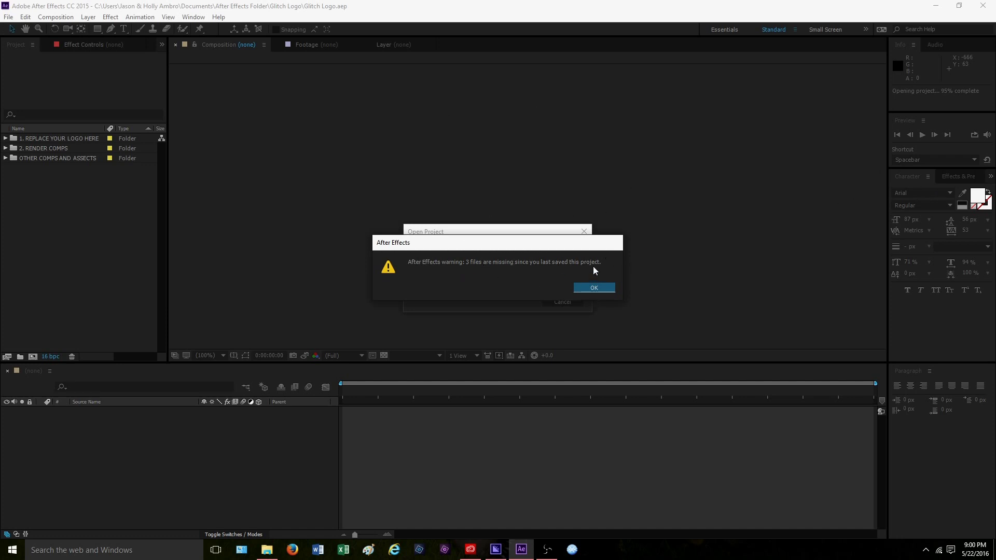
pyautogui.click(592, 288)
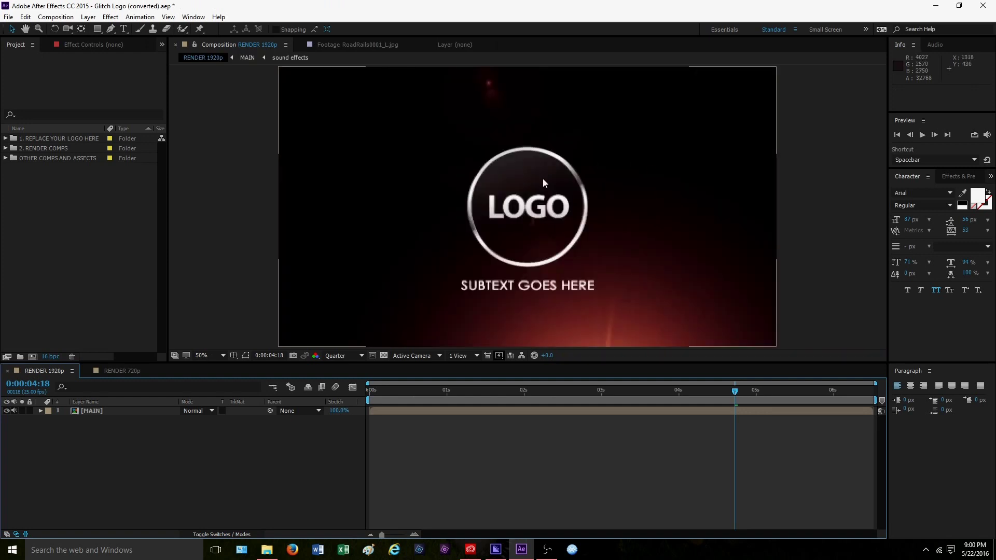
# Step: Preview the RENDER 1920p composition from its first frame and stop the playback partway through
pyautogui.press('Home')
pyautogui.press('space')
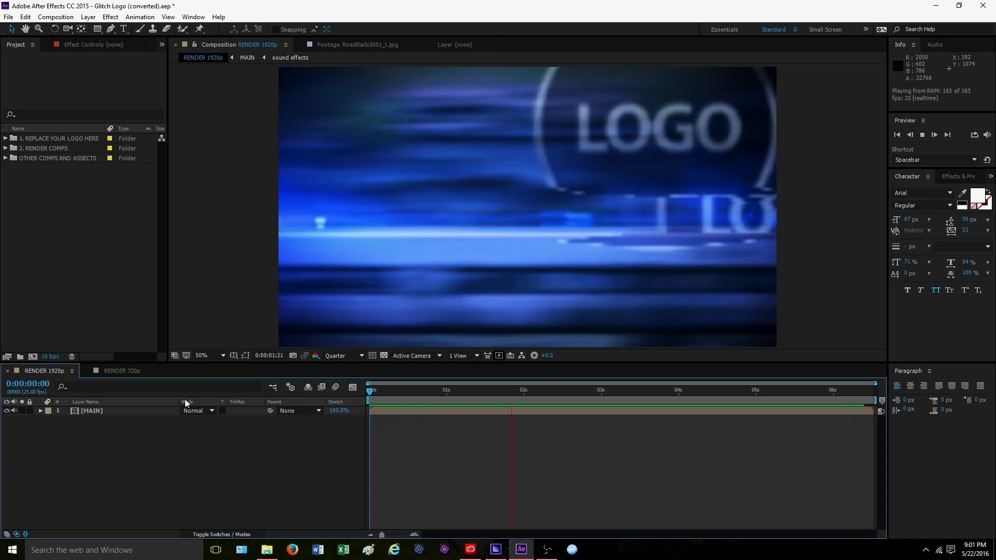
pyautogui.press('space')
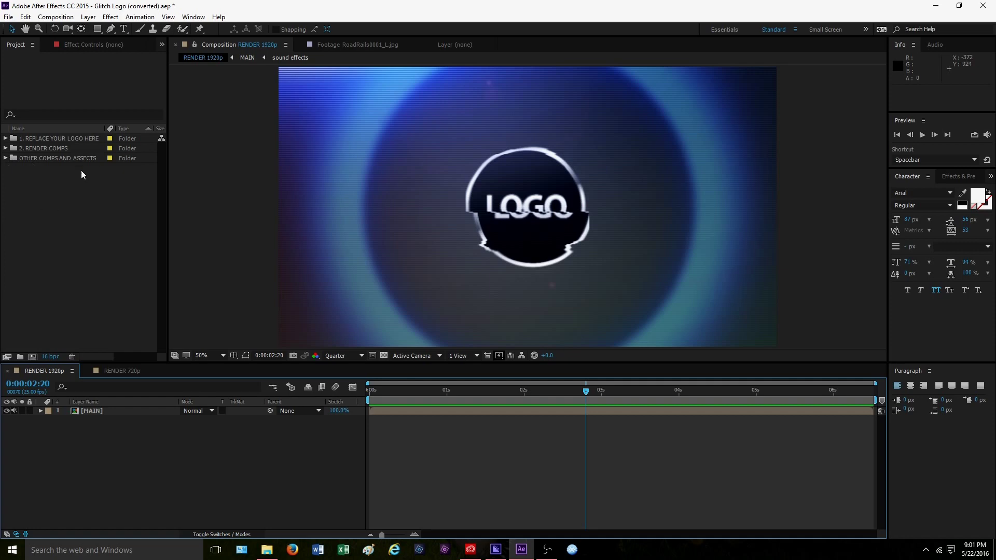
# Step: Import the PNG LOGO image from Documents > After Effects Folder into the project
pyautogui.click(8, 17)
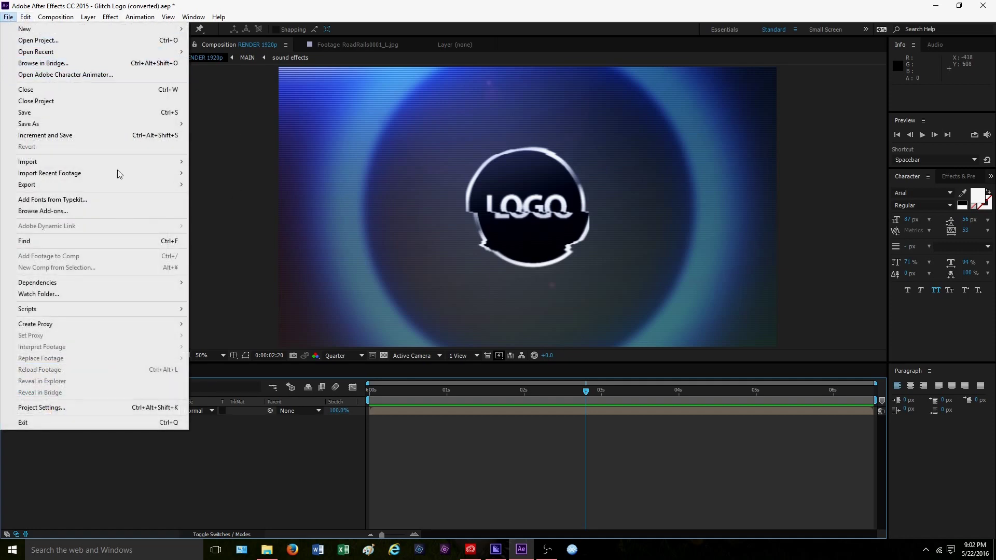
pyautogui.moveTo(176, 180)
pyautogui.click(208, 167)
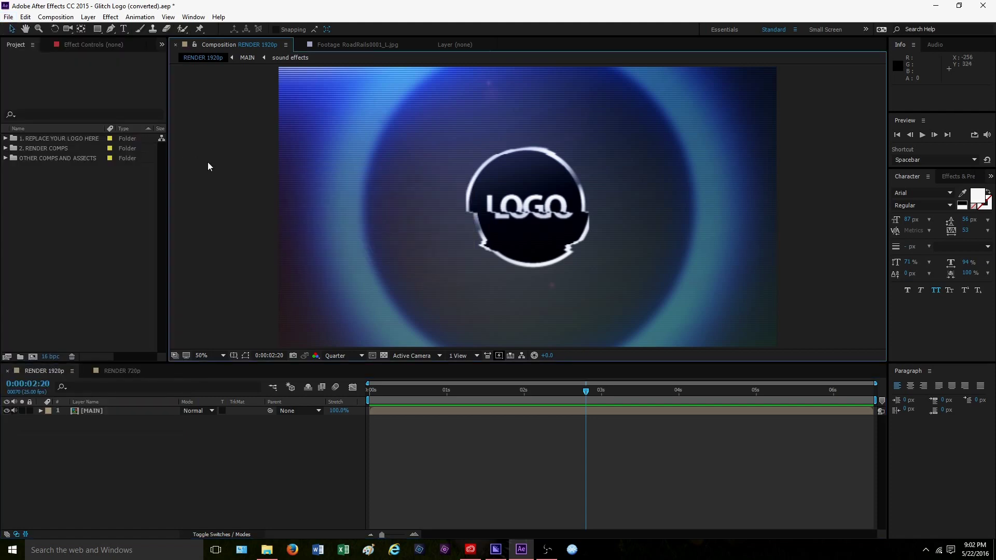
pyautogui.click(62, 194)
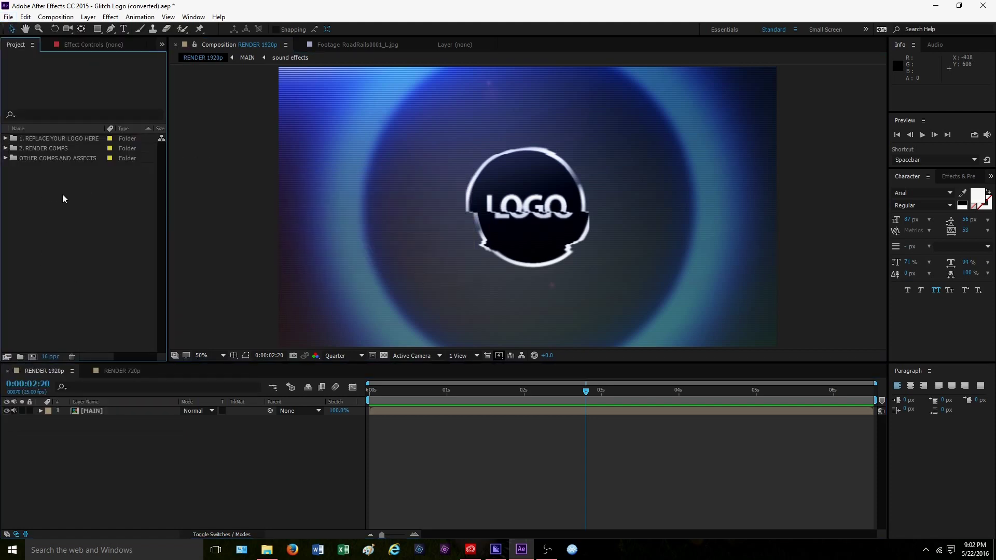
pyautogui.doubleClick(62, 194)
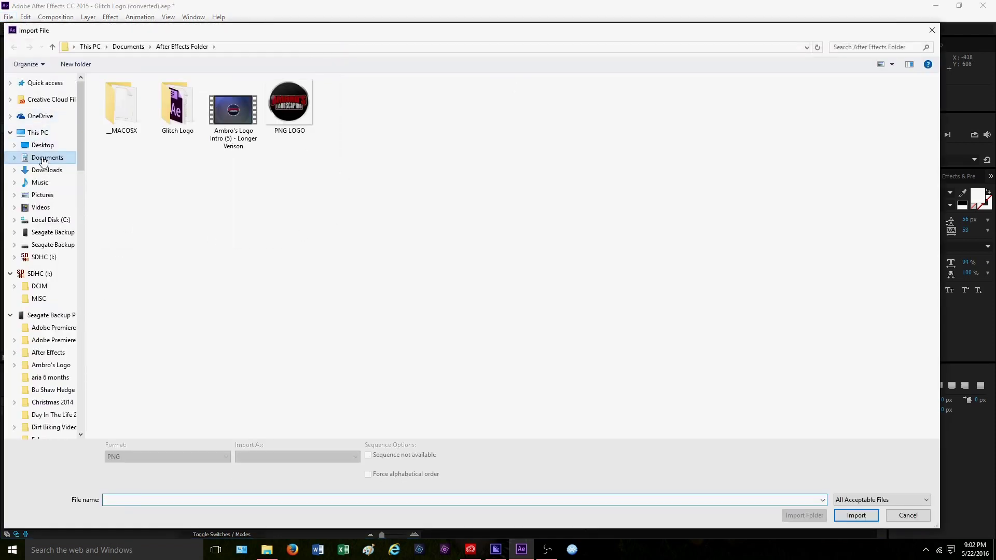
pyautogui.doubleClick(288, 111)
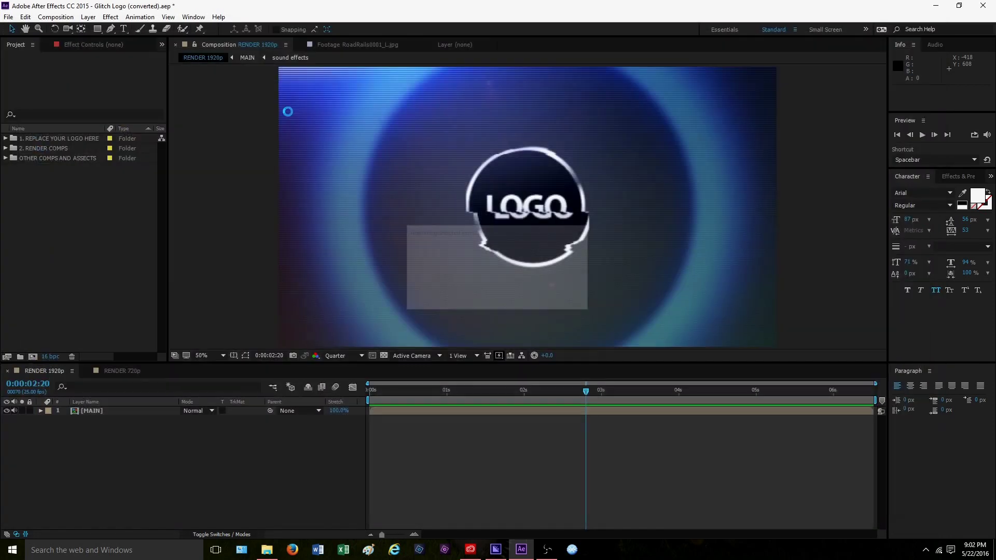
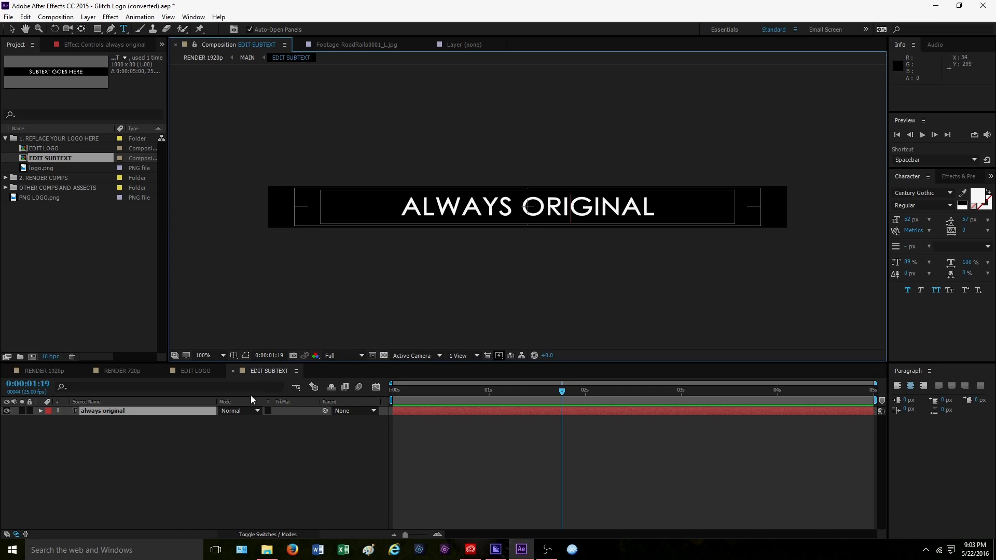
# Step: Try scaling the "always original" text layer in EDIT SUBTEXT up to 112%, and undo the change
pyautogui.click(118, 411)
pyautogui.press('s')
pyautogui.moveTo(233, 421); pyautogui.dragTo(241, 419)
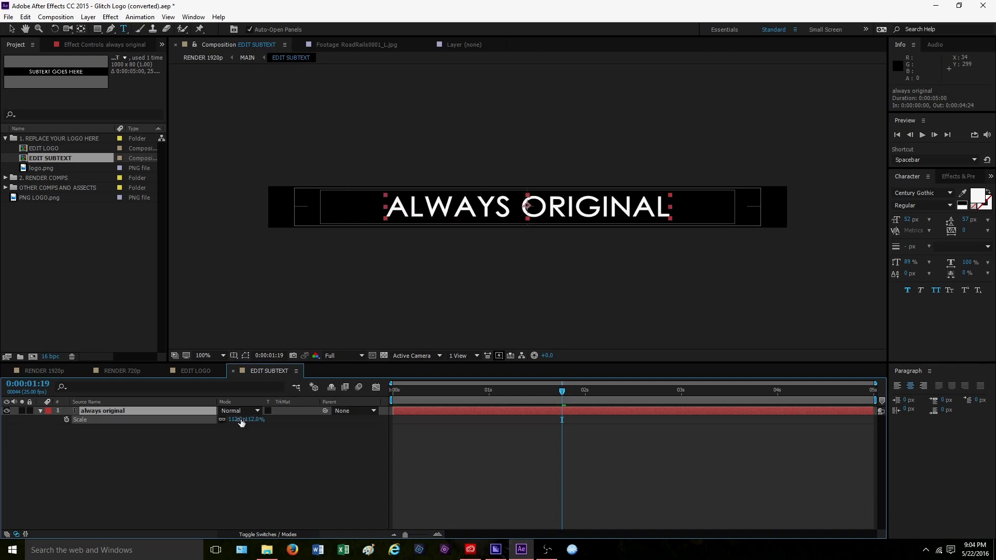
pyautogui.hotkey('ctrl', 'z')
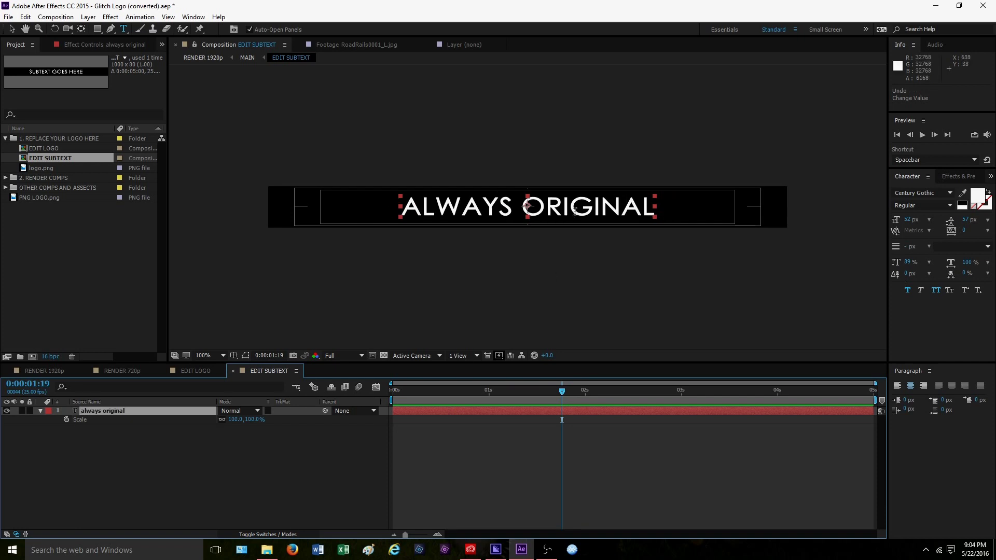
pyautogui.click(121, 271)
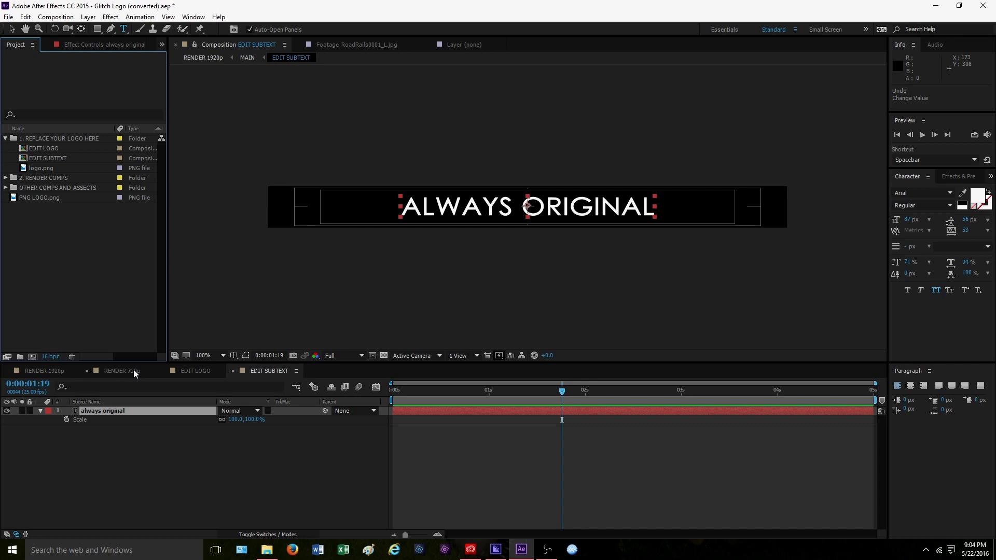
# Step: Compare the RENDER 1920p and RENDER 720p compositions and scrub RENDER 1920p to 0:00:04:23 to check the logo and subtext
pyautogui.click(46, 372)
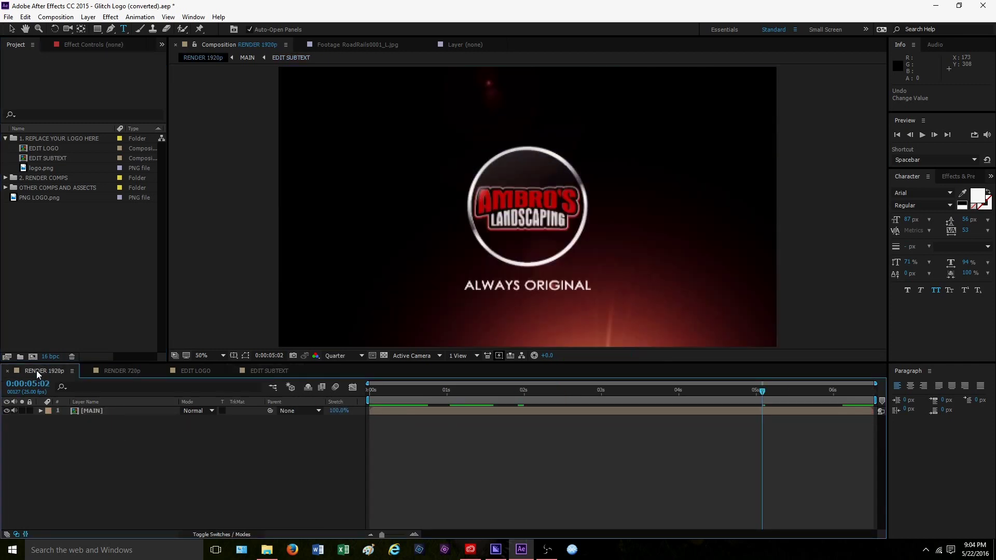
pyautogui.click(124, 371)
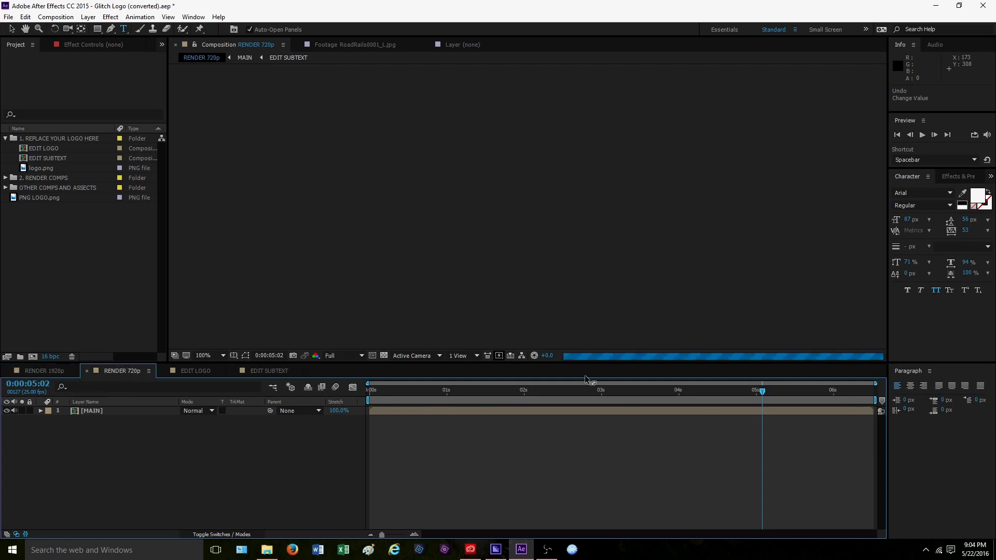
pyautogui.click(44, 371)
pyautogui.moveTo(466, 390); pyautogui.dragTo(749, 390)
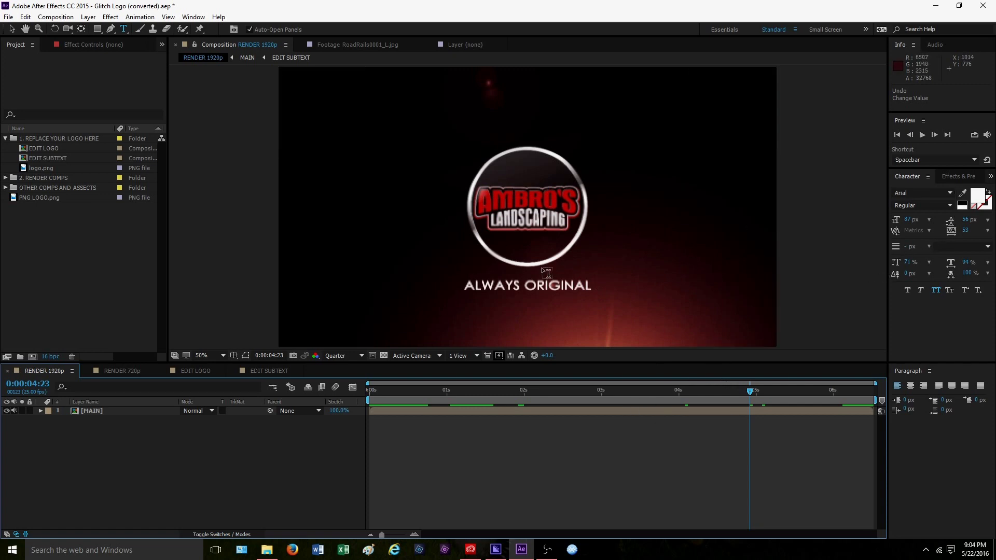
# Step: Send the RENDER 1920p composition to the Adobe Media Encoder queue and remove the older stopped job there
pyautogui.click(55, 17)
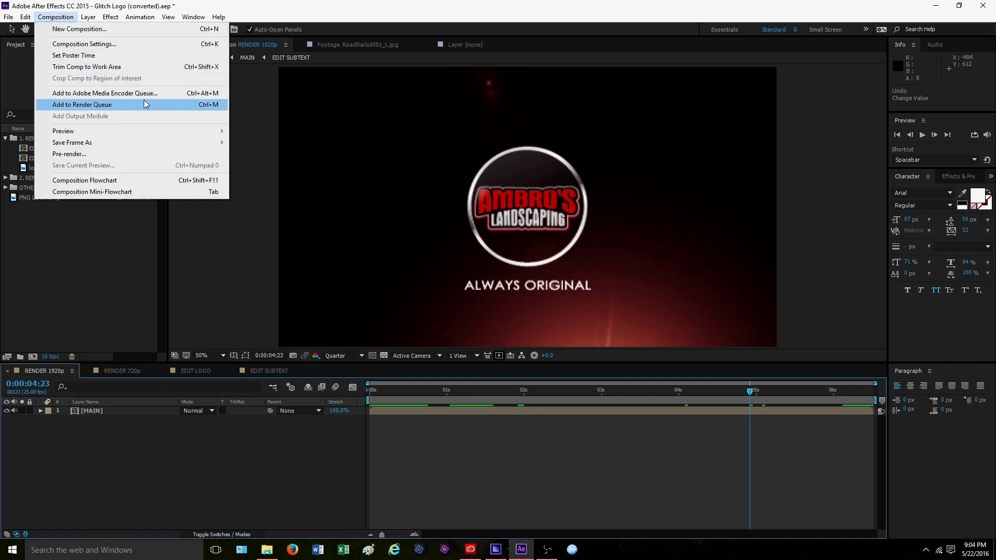
pyautogui.click(115, 94)
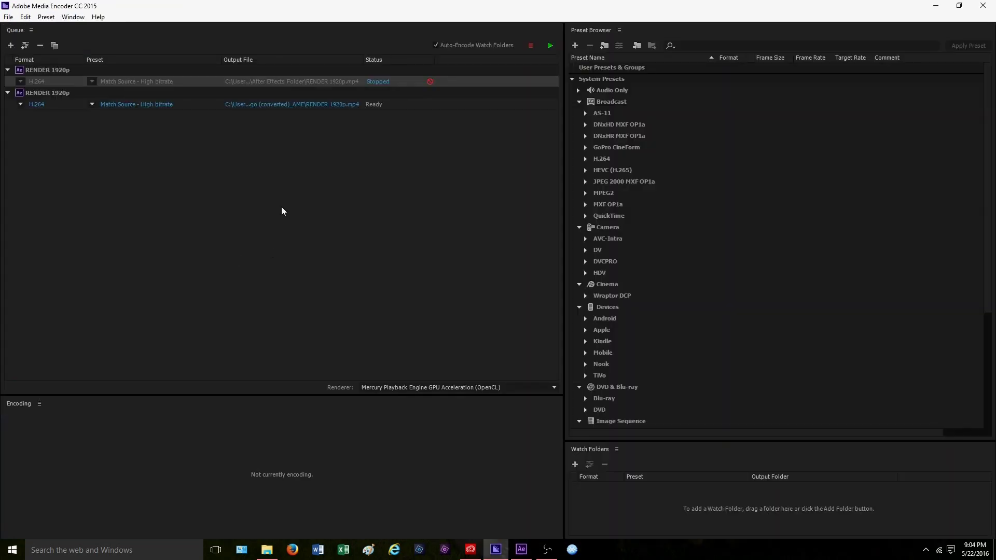
pyautogui.click(207, 104)
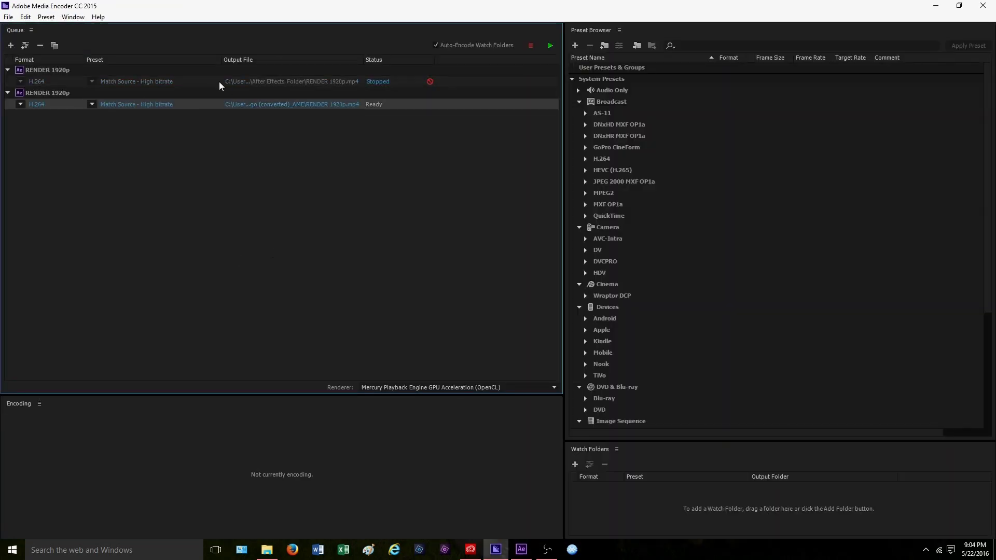
pyautogui.click(206, 81)
pyautogui.rightClick(480, 81)
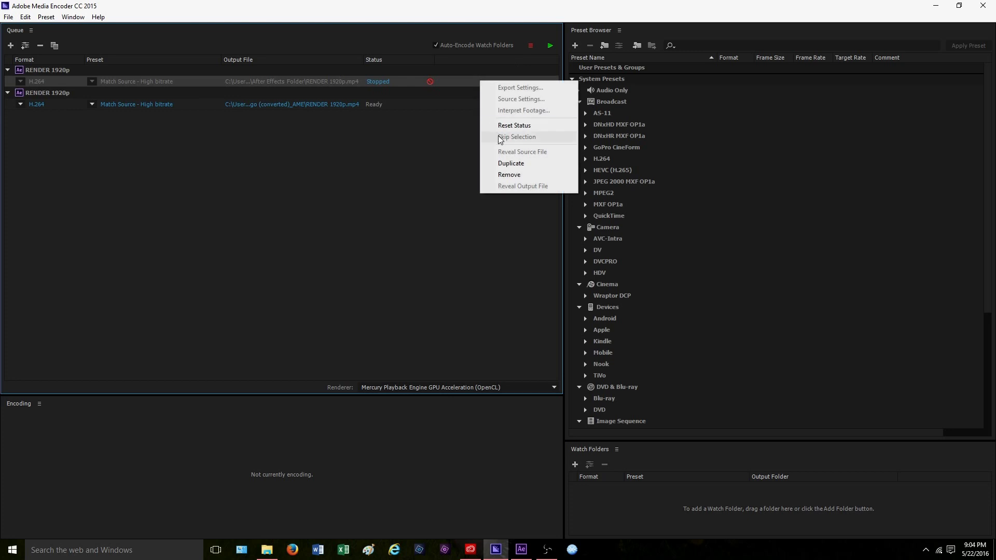
pyautogui.click(501, 174)
pyautogui.click(409, 80)
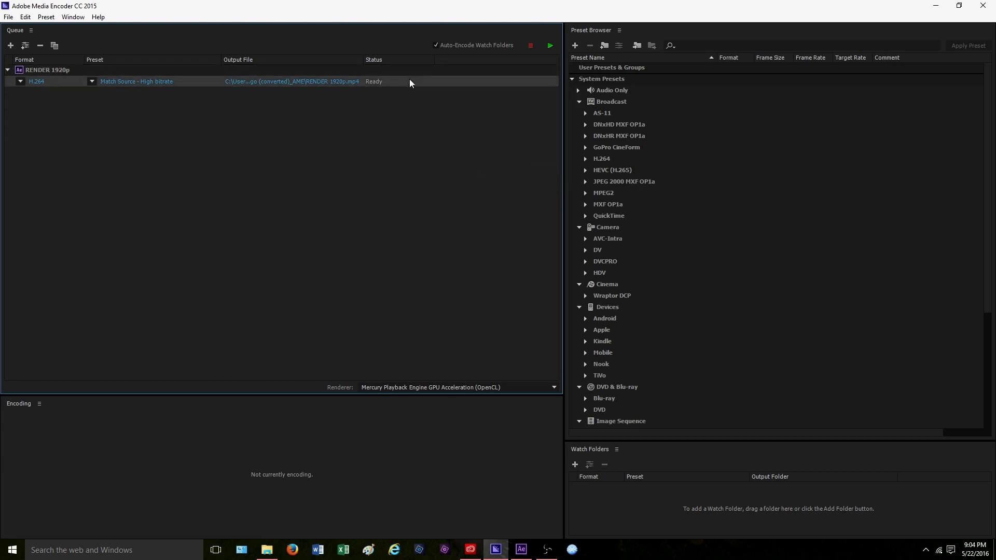
# Step: Set the job's output file to "Ambro's Landscaping New Logo" in Documents > After Effects Folder
pyautogui.click(278, 82)
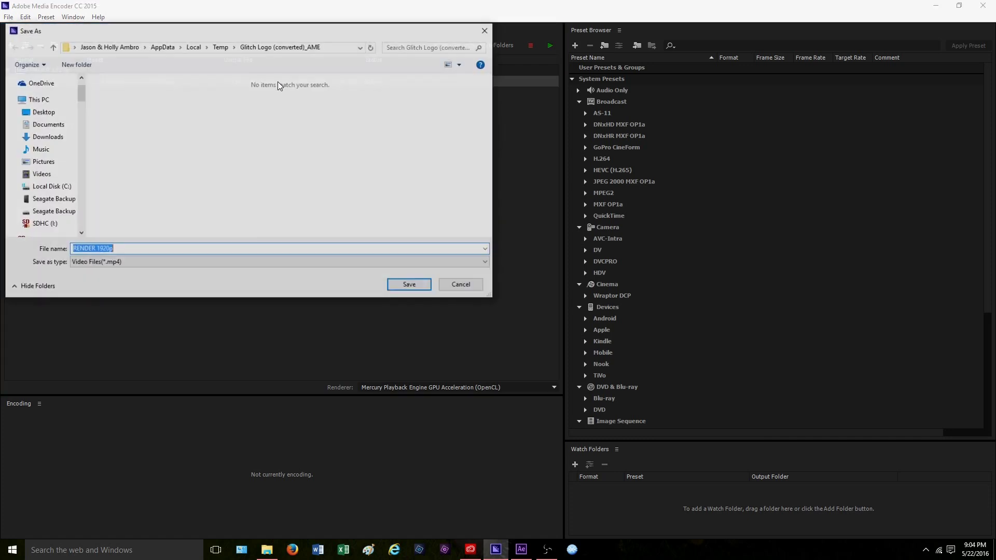
pyautogui.click(65, 124)
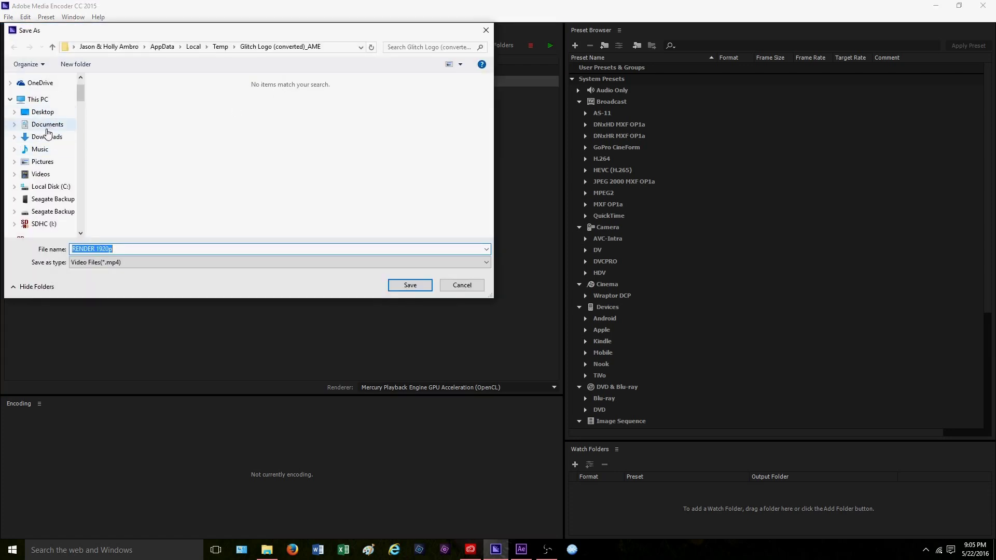
pyautogui.doubleClick(134, 129)
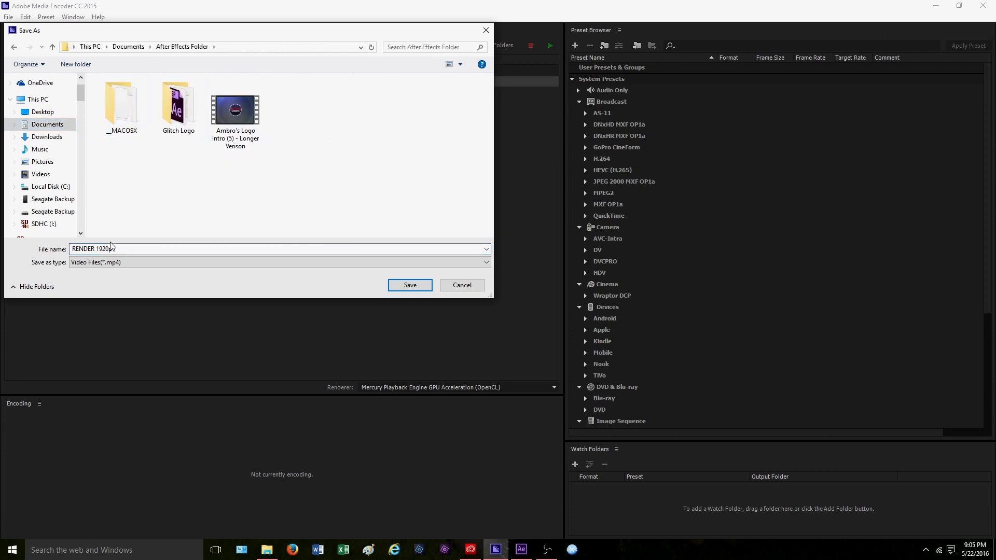
pyautogui.tripleClick(135, 250)
pyautogui.write("Ambro's Landscaping Ndw")
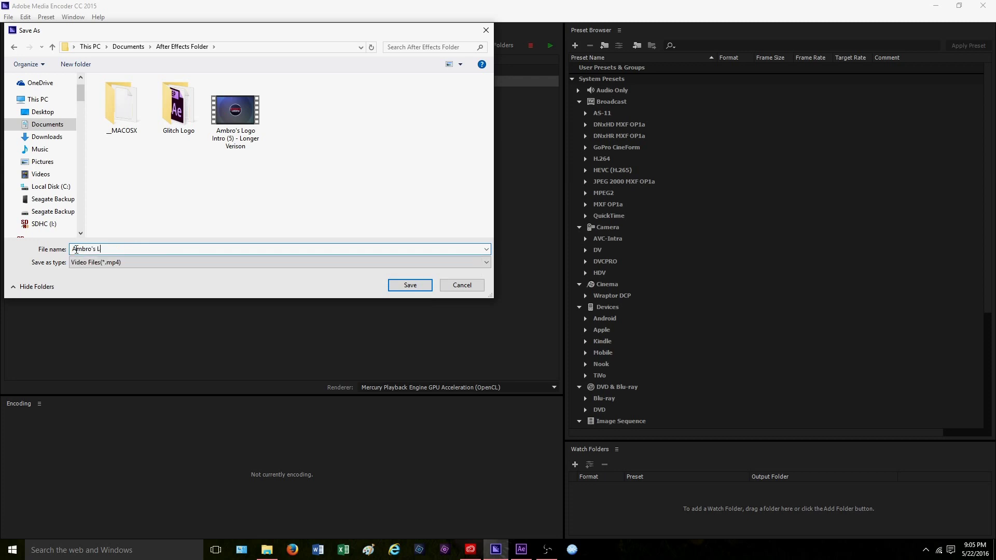
pyautogui.press('BackSpace')
pyautogui.press('BackSpace')
pyautogui.write('ew Logo')
pyautogui.click(414, 289)
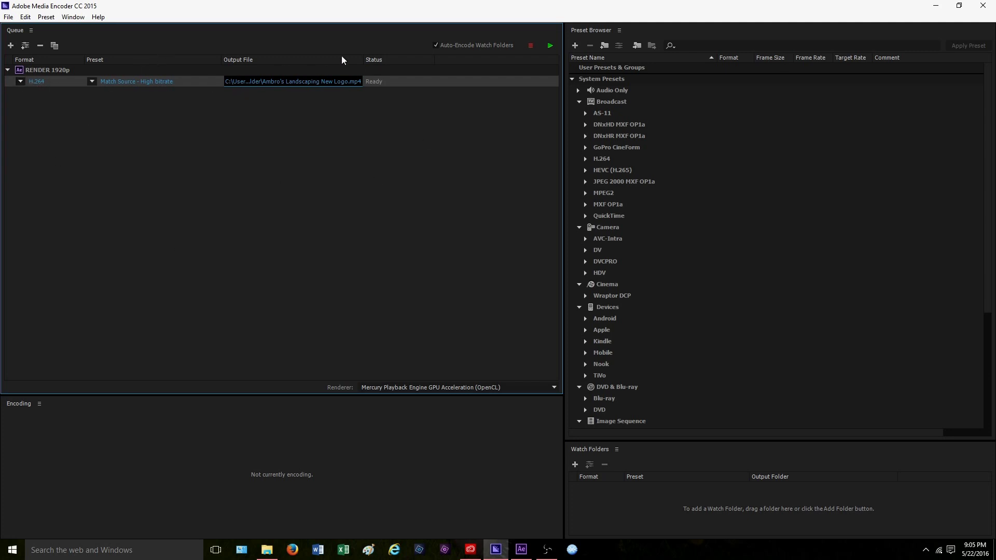
# Step: Look over the system presets and start encoding the queued RENDER 1920p job as H.264, Match Source - High bitrate
pyautogui.scroll(-5, 596, 310)
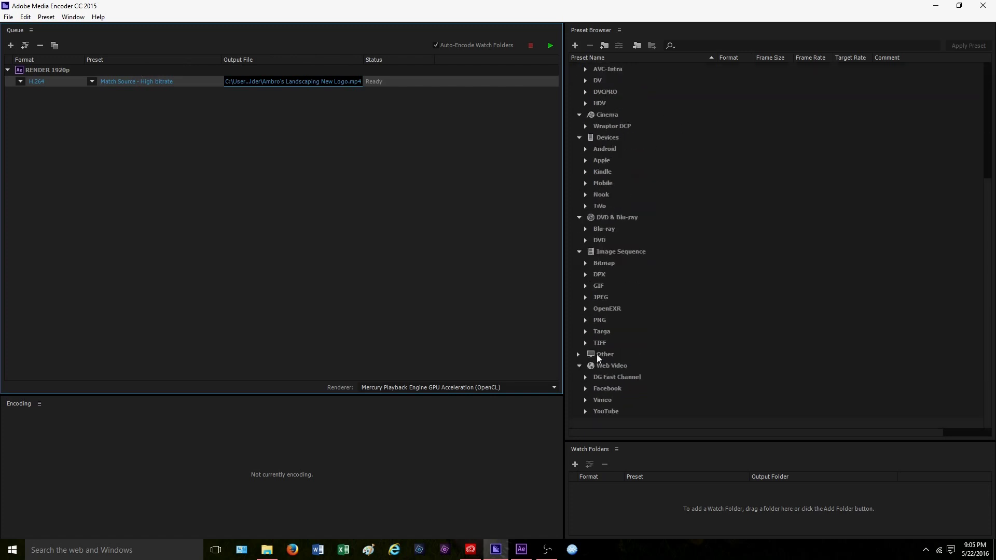
pyautogui.scroll(5, 620, 343)
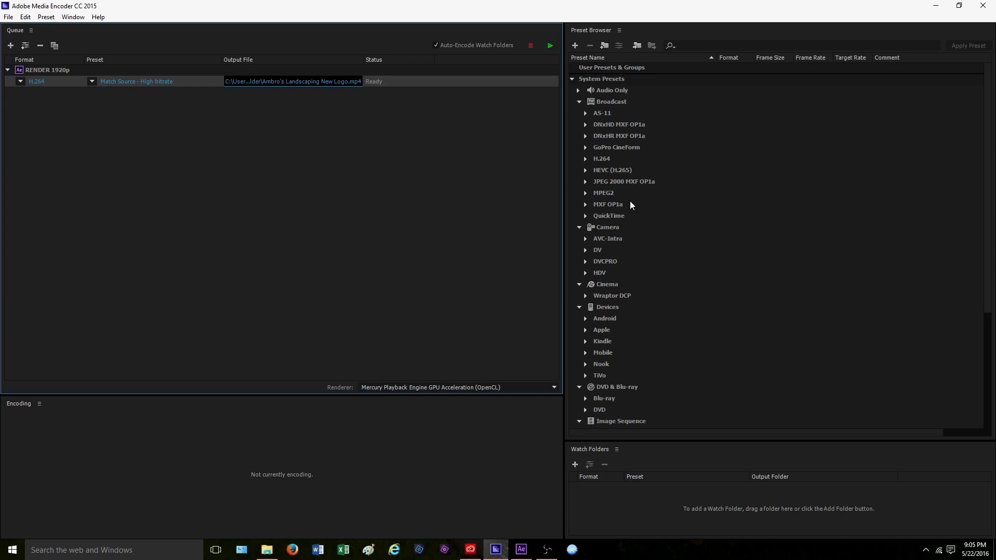
pyautogui.click(491, 83)
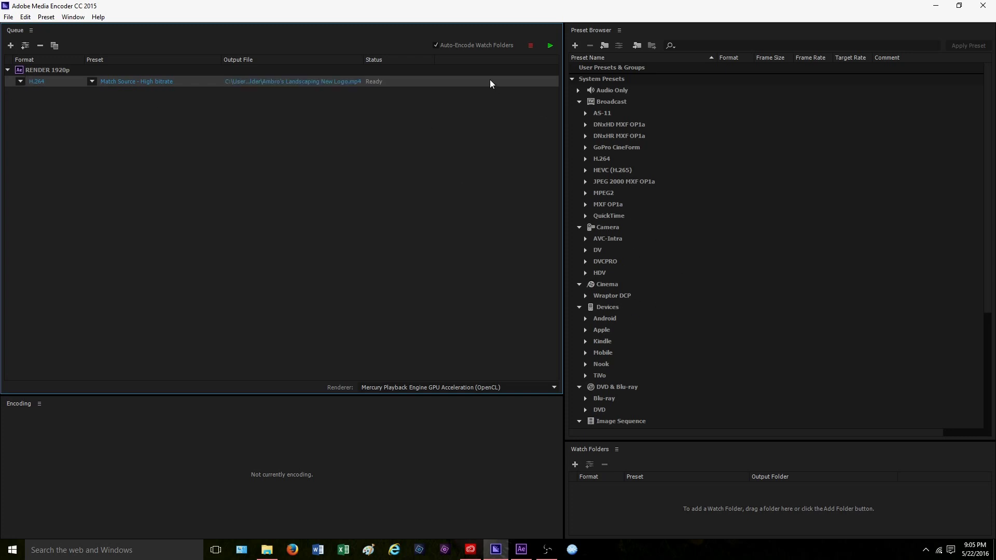
pyautogui.click(550, 45)
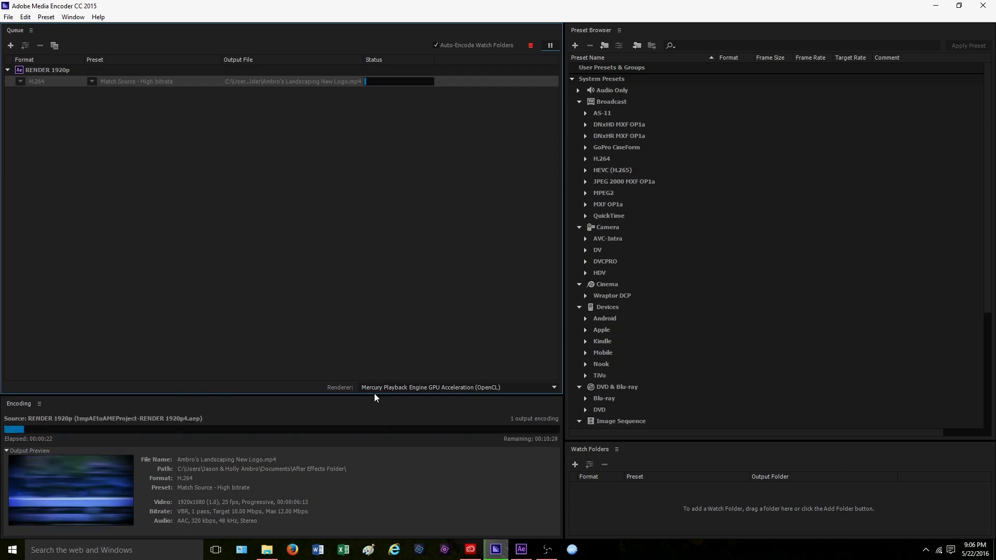
# Step: Switch to File Explorer, view the existing "Ambro's Logo Intro (5) - Longer Verison" video in After Effects Folder, and close the folder window
pyautogui.click(936, 5)
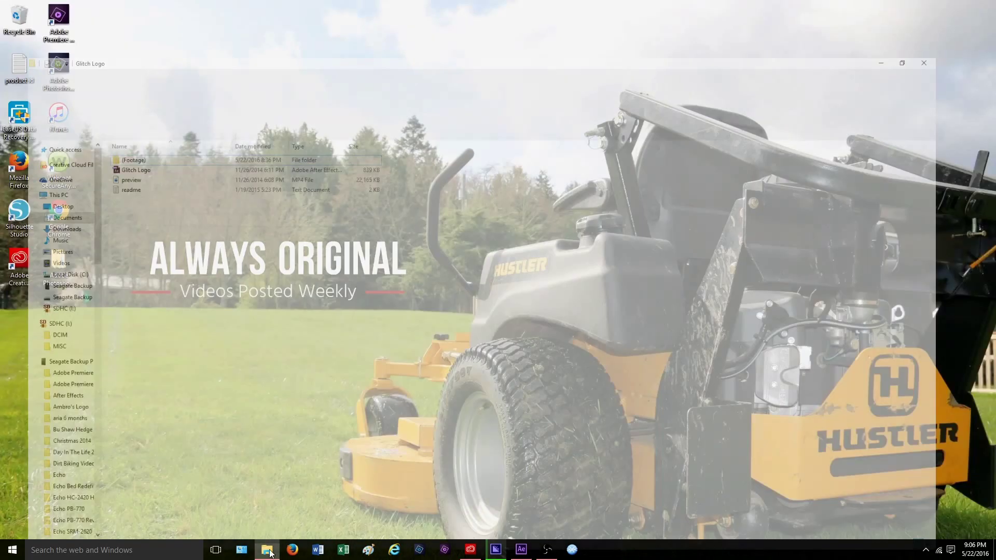
pyautogui.click(266, 508)
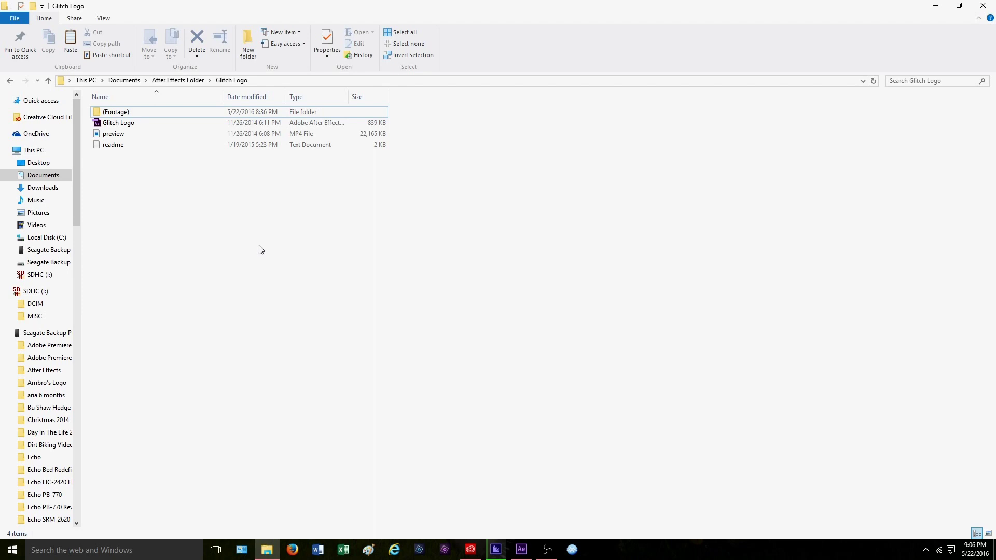
pyautogui.click(177, 81)
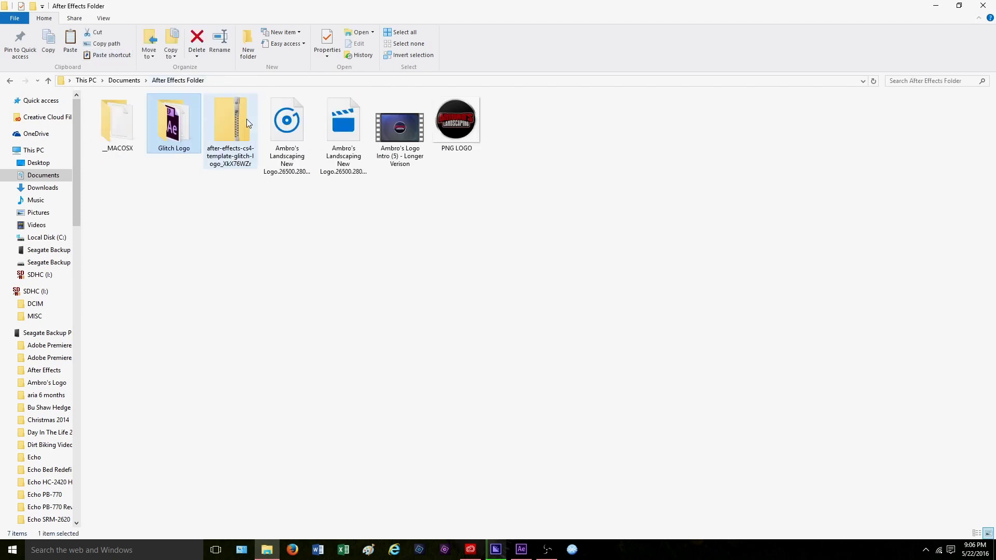
pyautogui.doubleClick(399, 127)
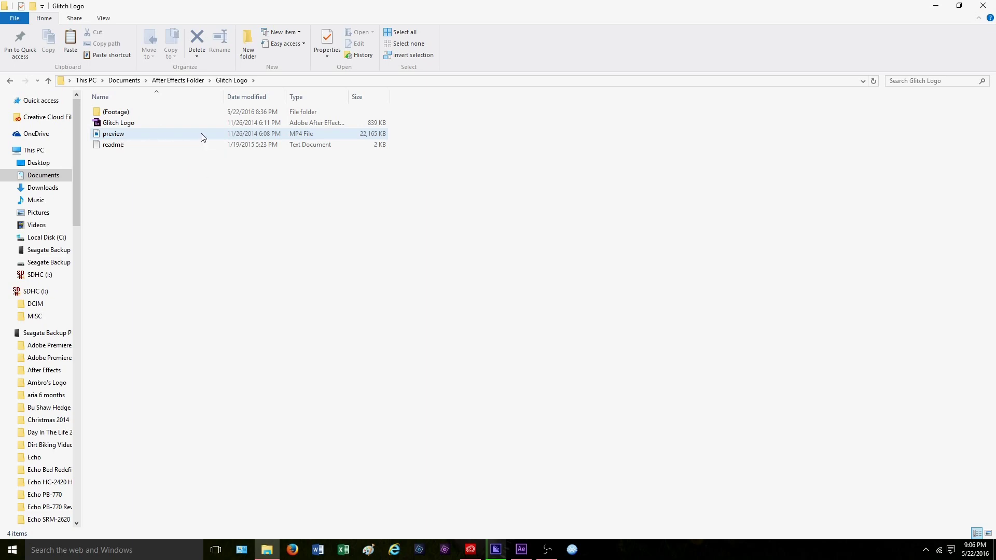
pyautogui.click(981, 6)
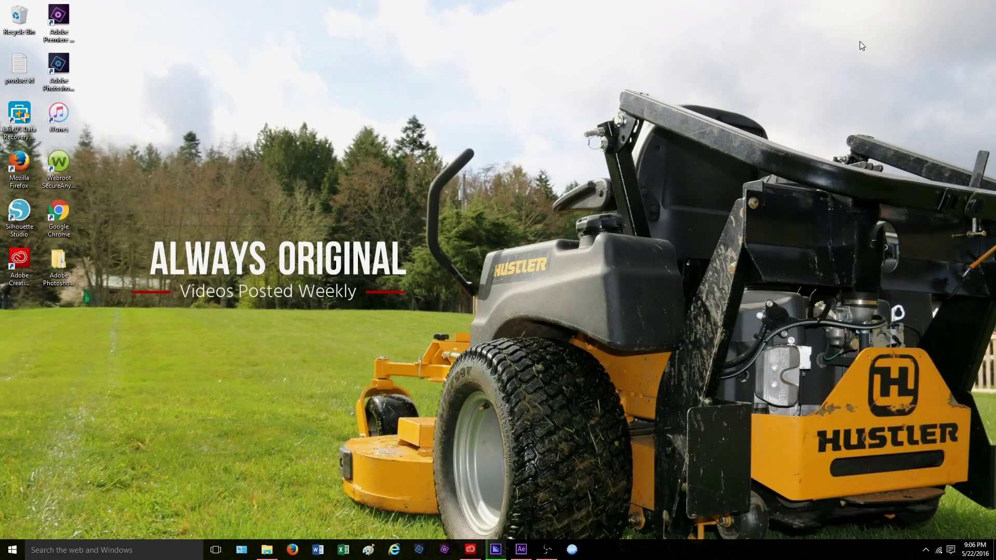